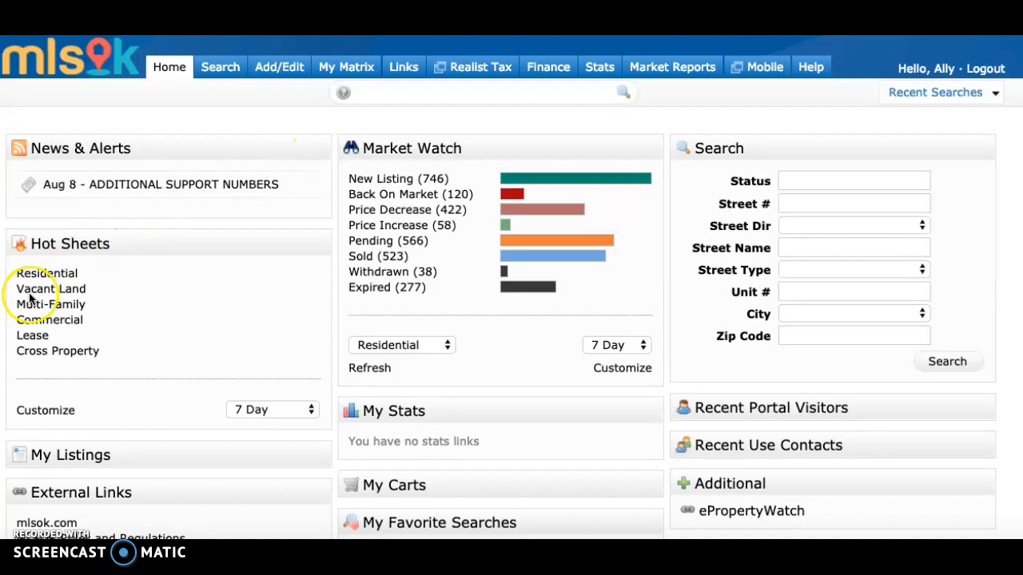
Open the Residential hot sheet and look through its listings.
click(47, 275)
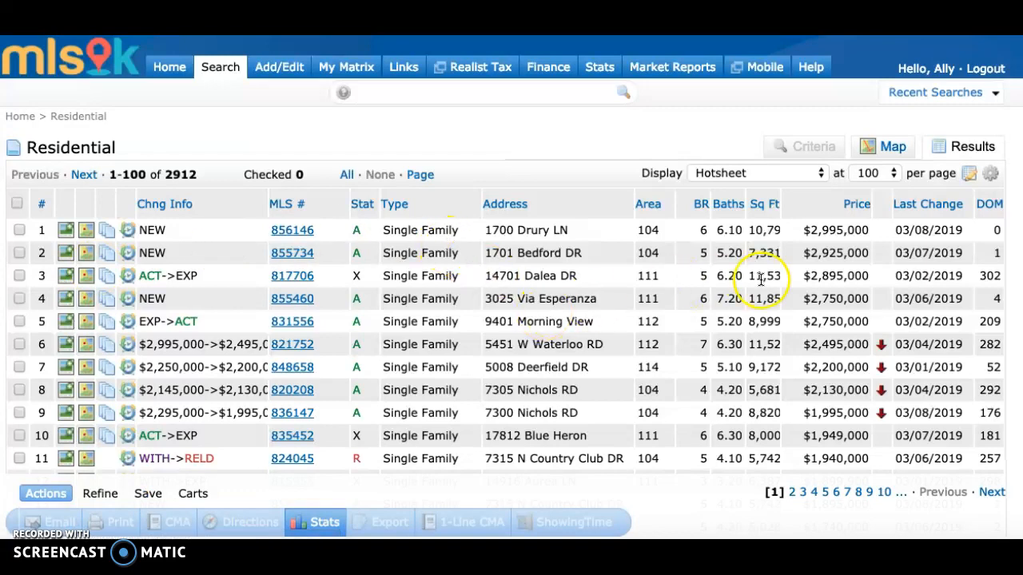
scroll(761, 278, down, 3)
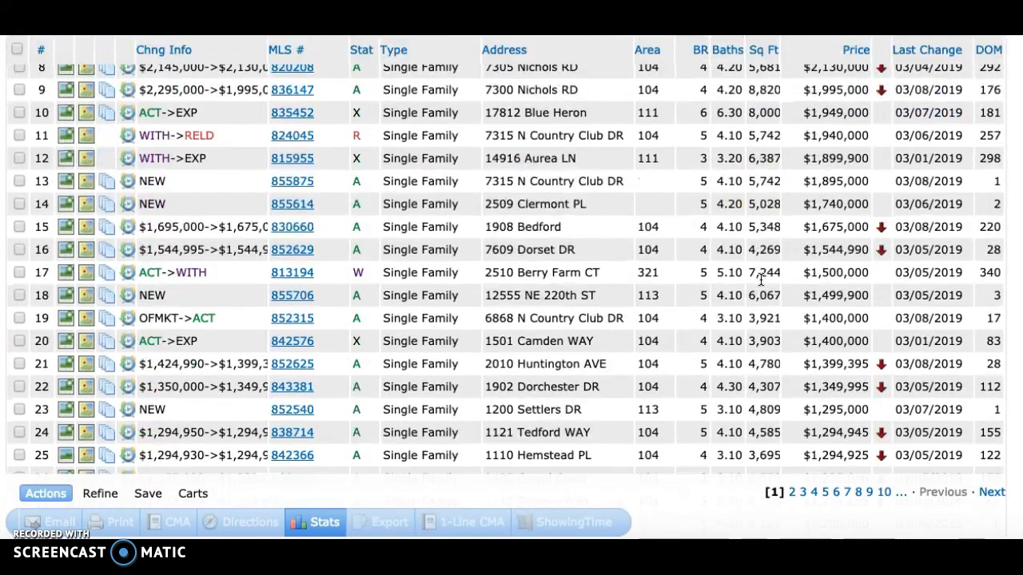
scroll(760, 278, up, 3)
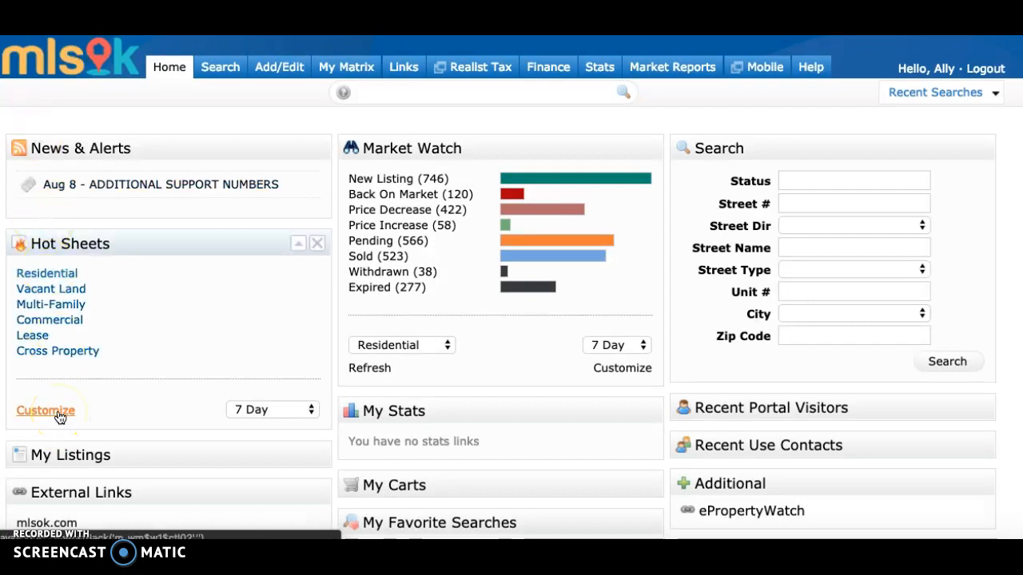
Add a new Residential-type hot sheet named "Hot areas for flips" and save it.
click(59, 414)
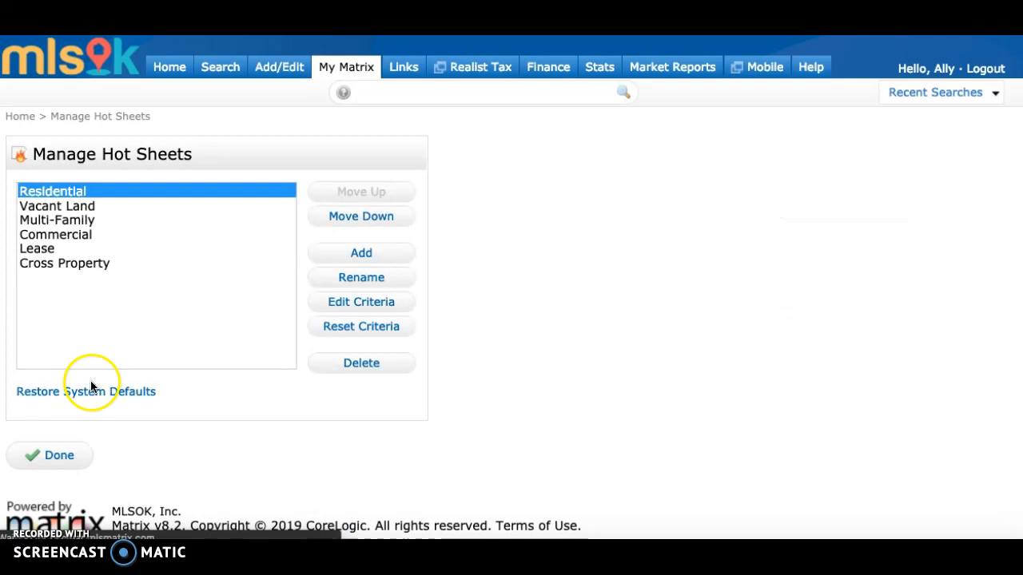
click(339, 252)
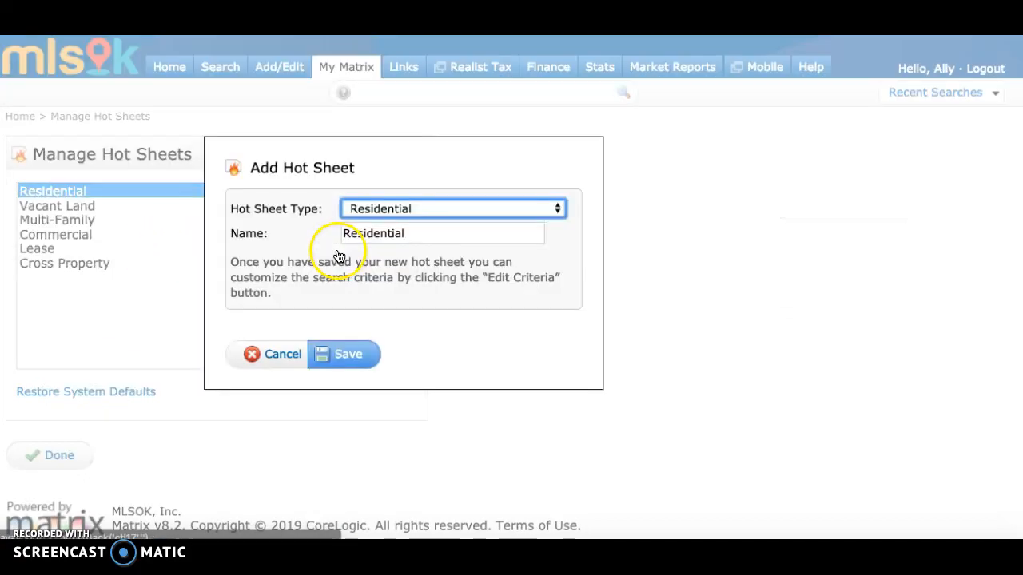
double_click(379, 233)
text(Jot)
key(BackSpace)
key(BackSpace)
key(BackSpace)
text(Hot areas for flips)
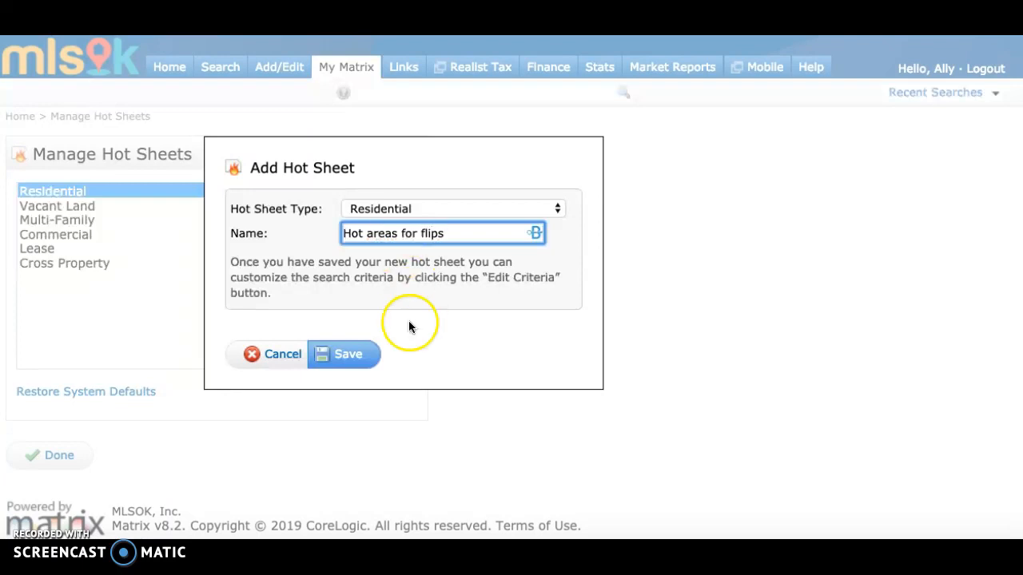
click(352, 354)
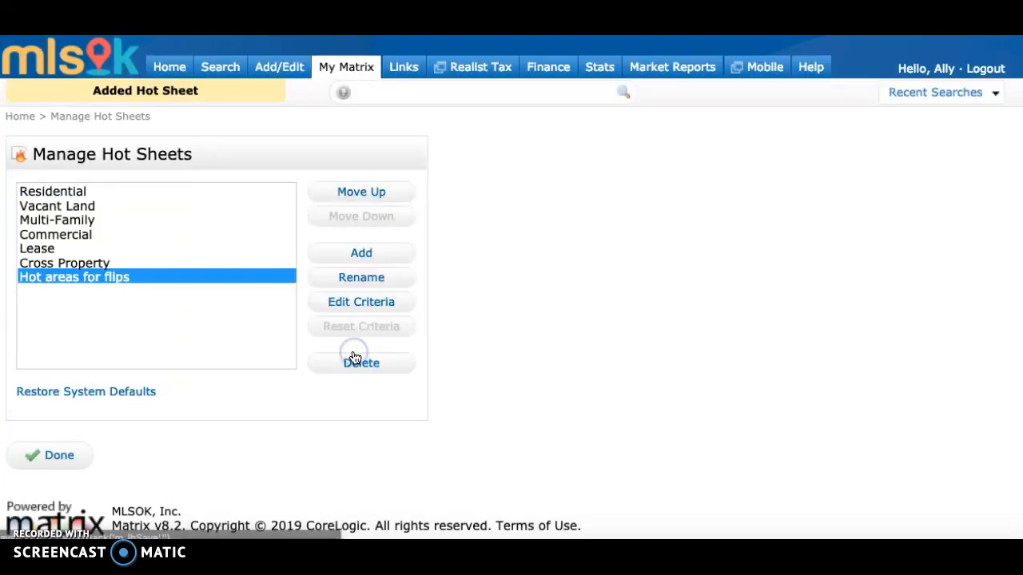
Edit the criteria of the "Hot areas for flips" hot sheet and select every change type from New Listing to Expired.
click(346, 308)
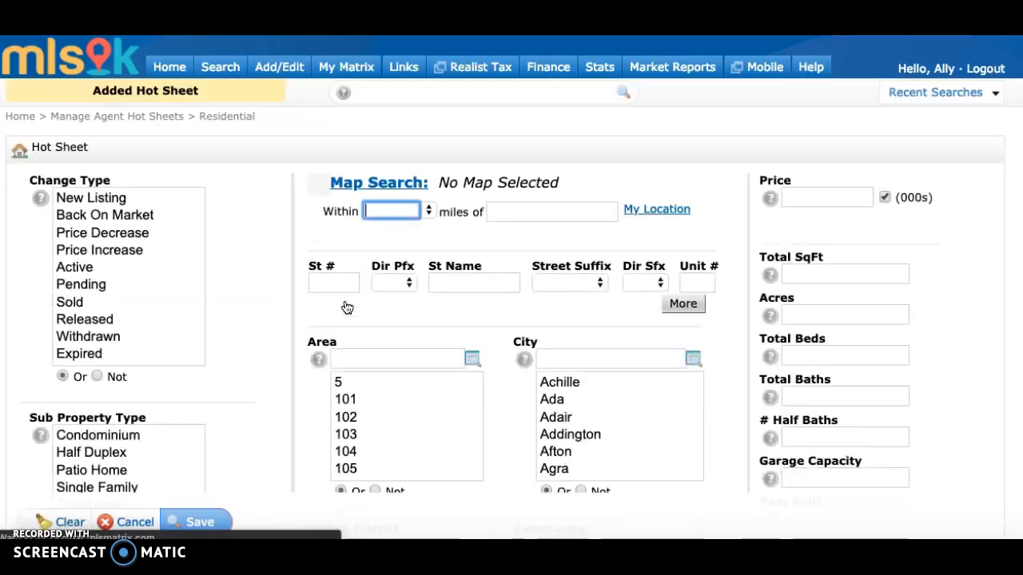
click(124, 202)
scroll(122, 335, down, 3)
scroll(124, 332, up, 2)
shift+click(107, 252)
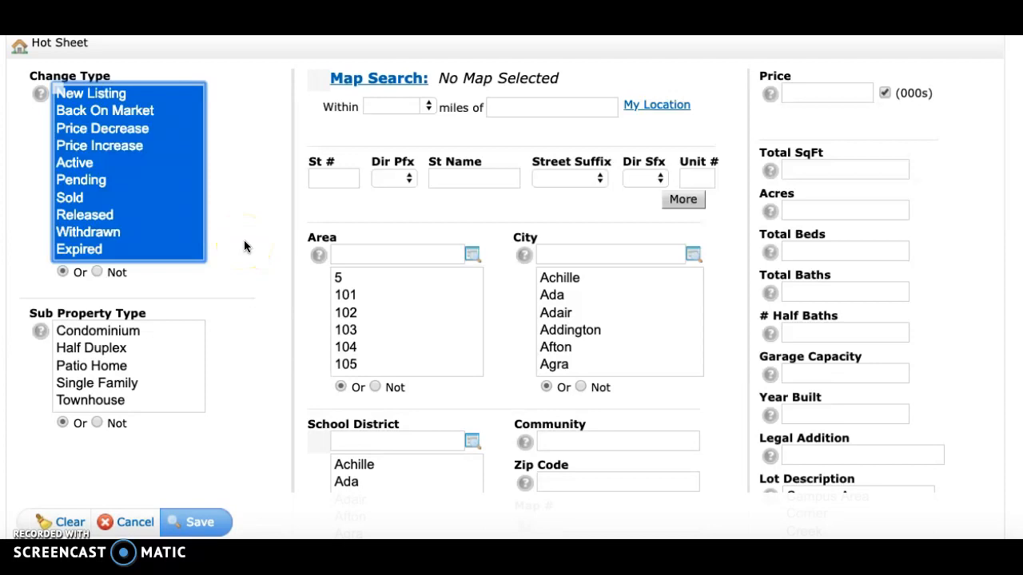
In Map Search, draw a polygon around Original Military Park along NW 36th St, N Classen Blvd, NW 30th St and N Pennsylvania Ave.
click(383, 79)
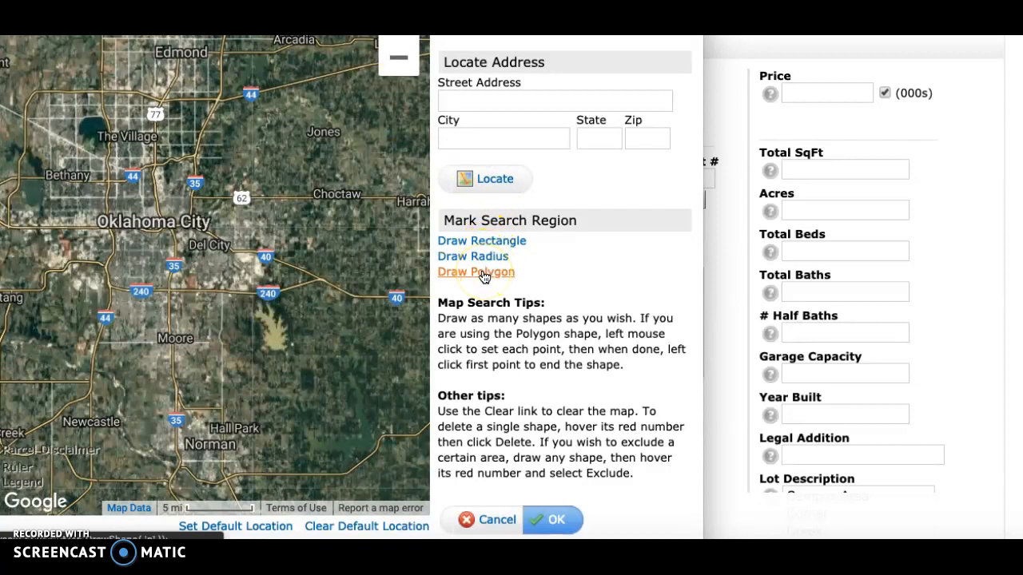
drag(239, 199, 333, 299)
click(226, 284)
scroll(226, 284, up, 2)
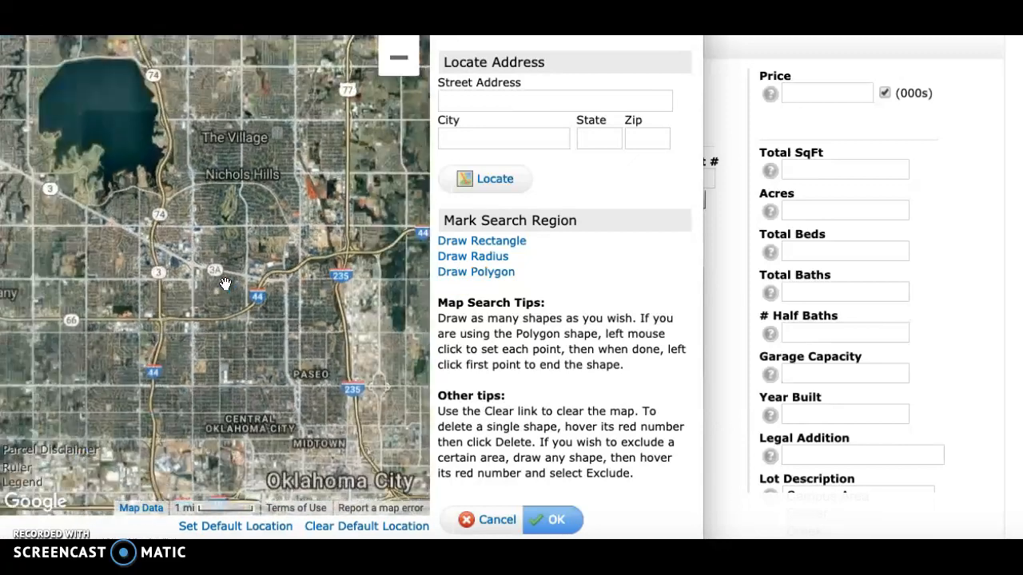
drag(296, 293, 288, 233)
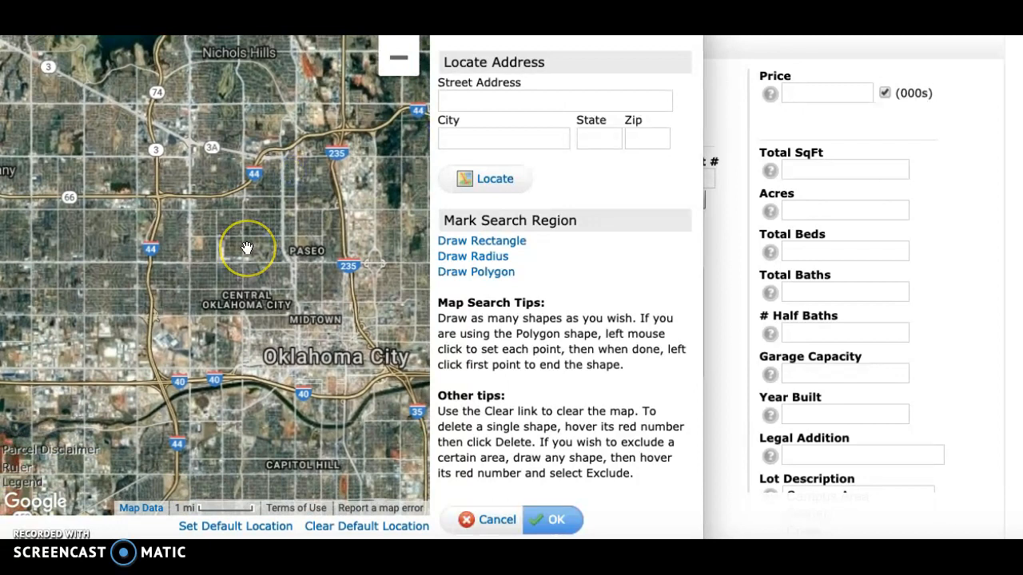
scroll(247, 247, up, 1)
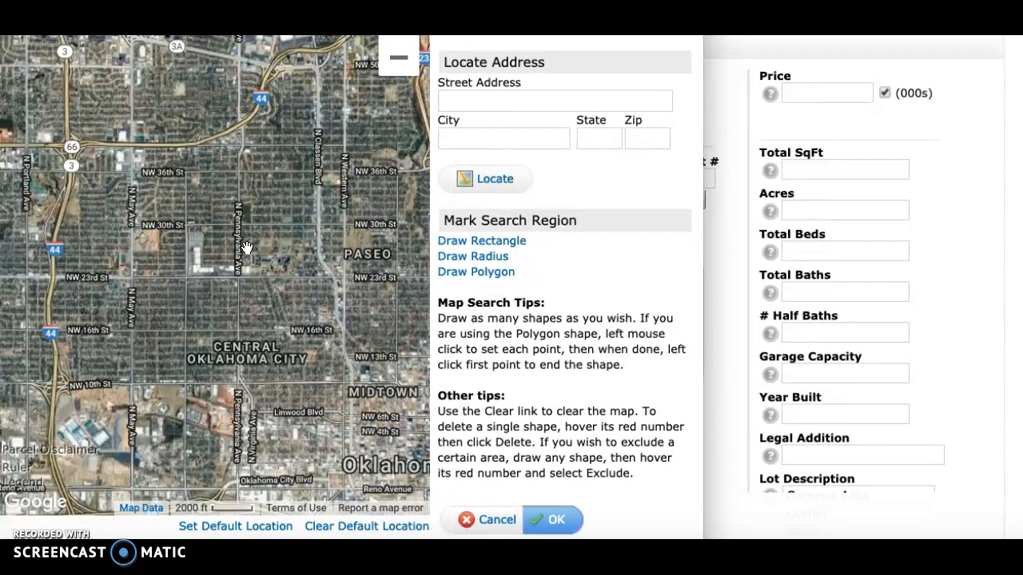
scroll(247, 248, up, 1)
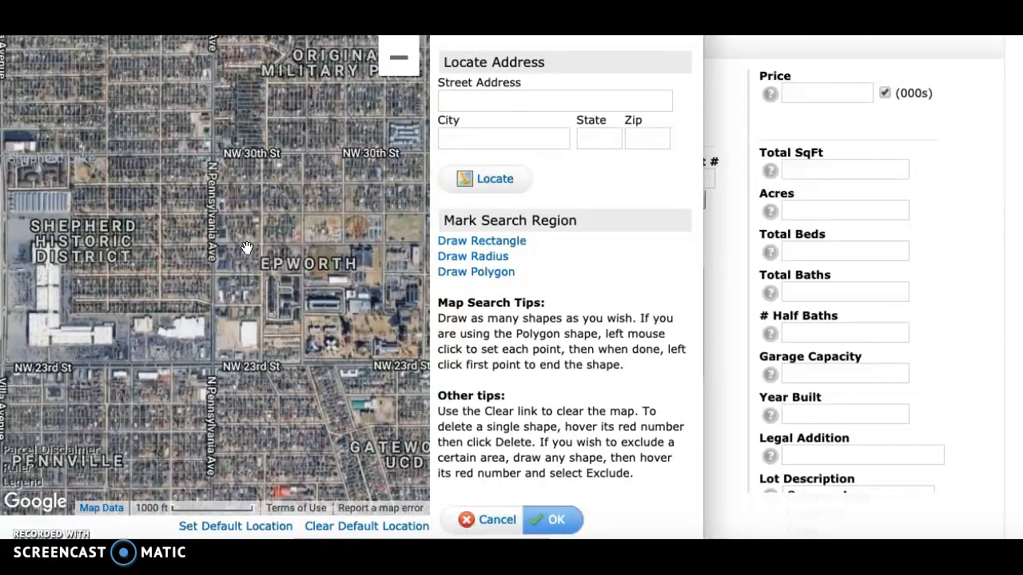
mouse_move(333, 109)
mouse_down()
mouse_move(197, 347)
mouse_move(197, 335)
mouse_up()
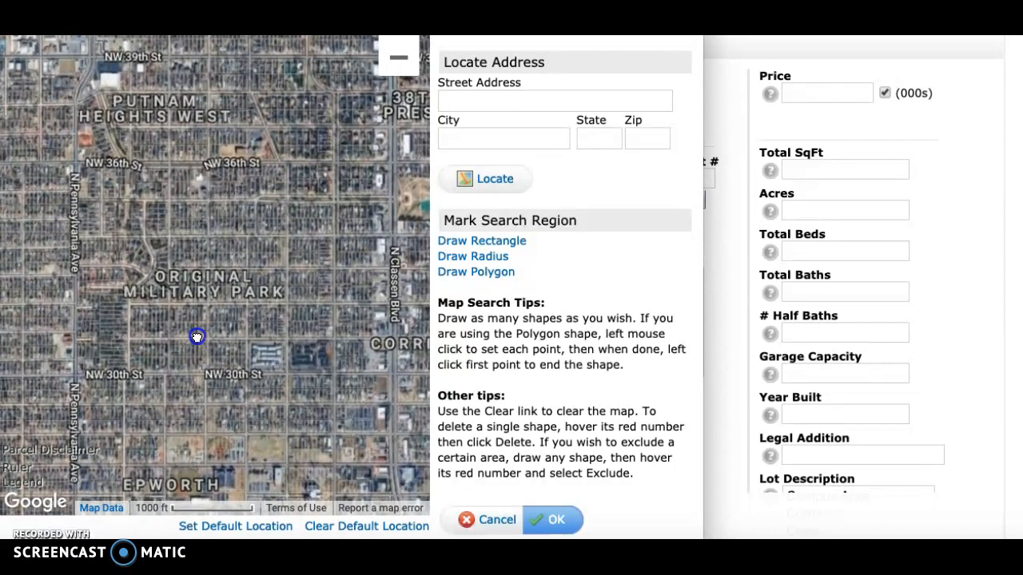
click(495, 274)
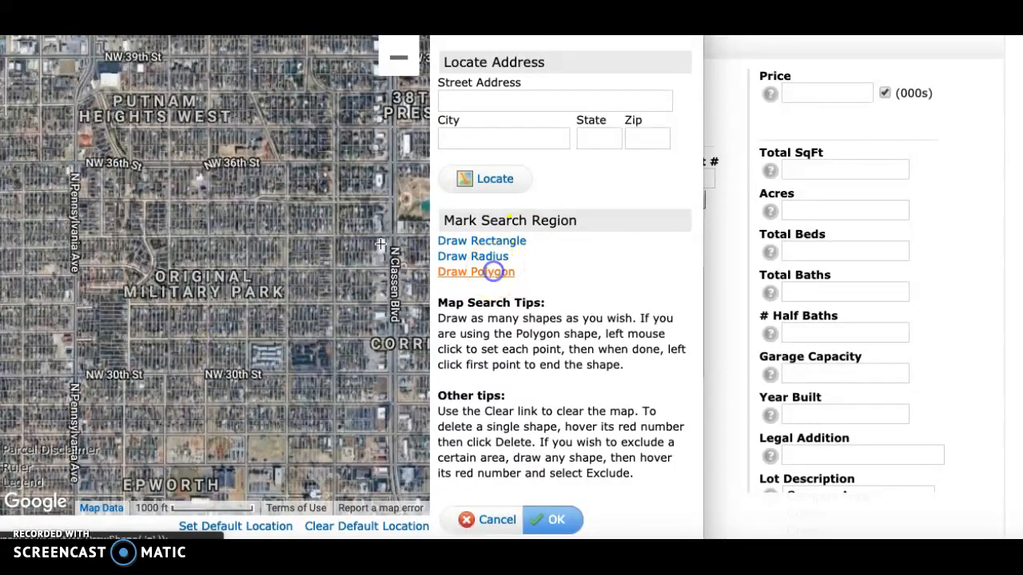
click(74, 163)
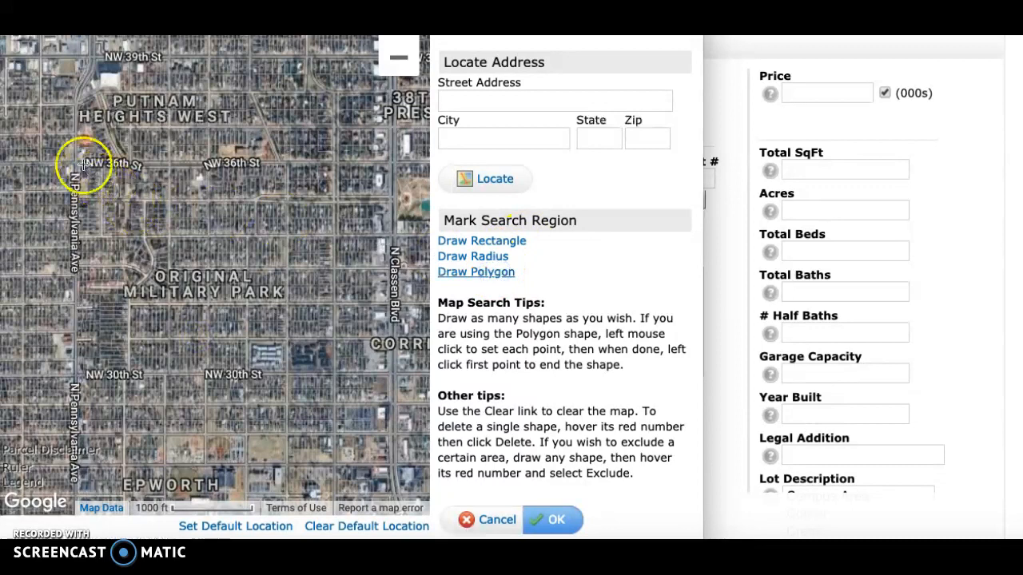
click(391, 163)
click(394, 371)
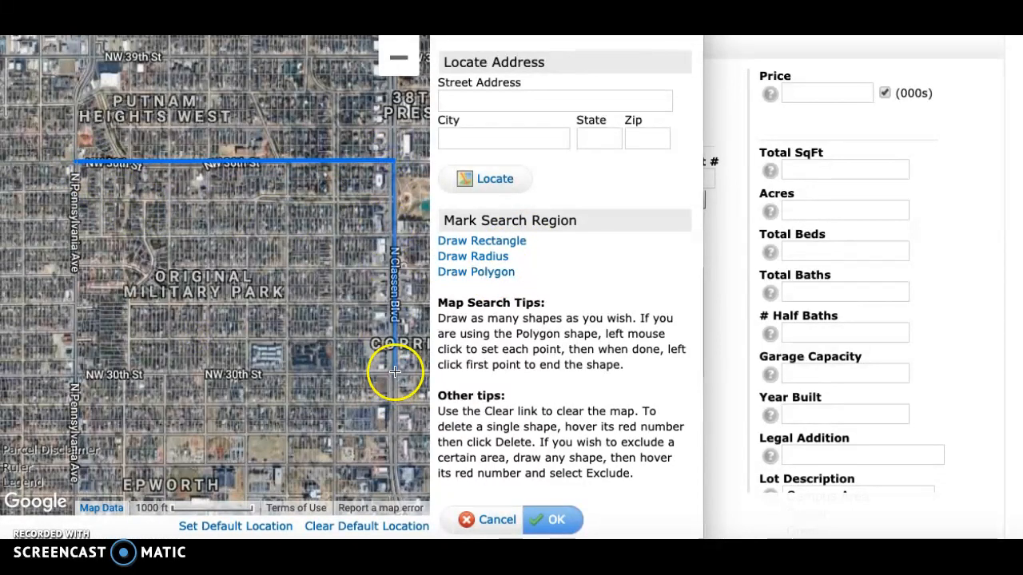
click(74, 374)
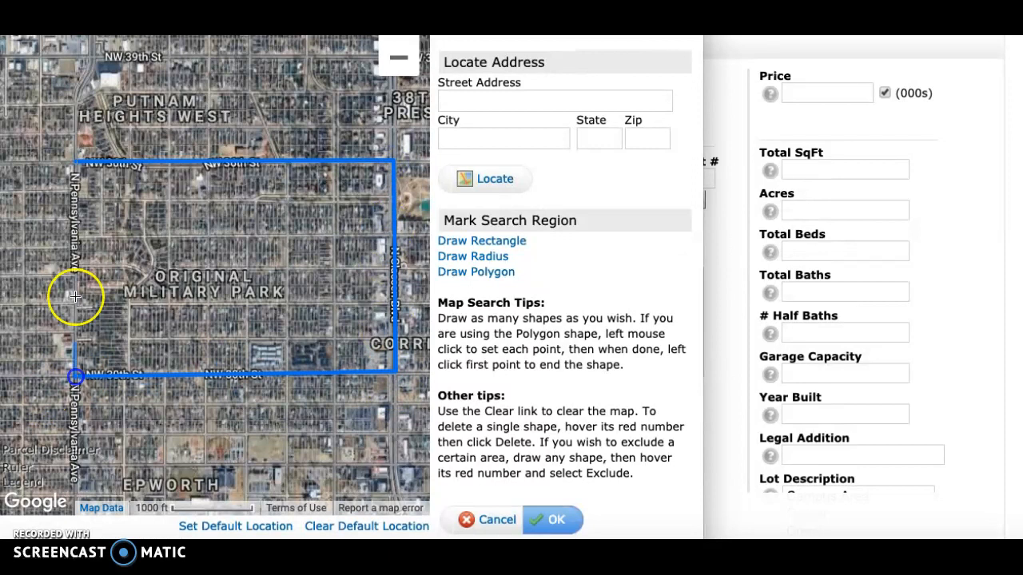
click(74, 163)
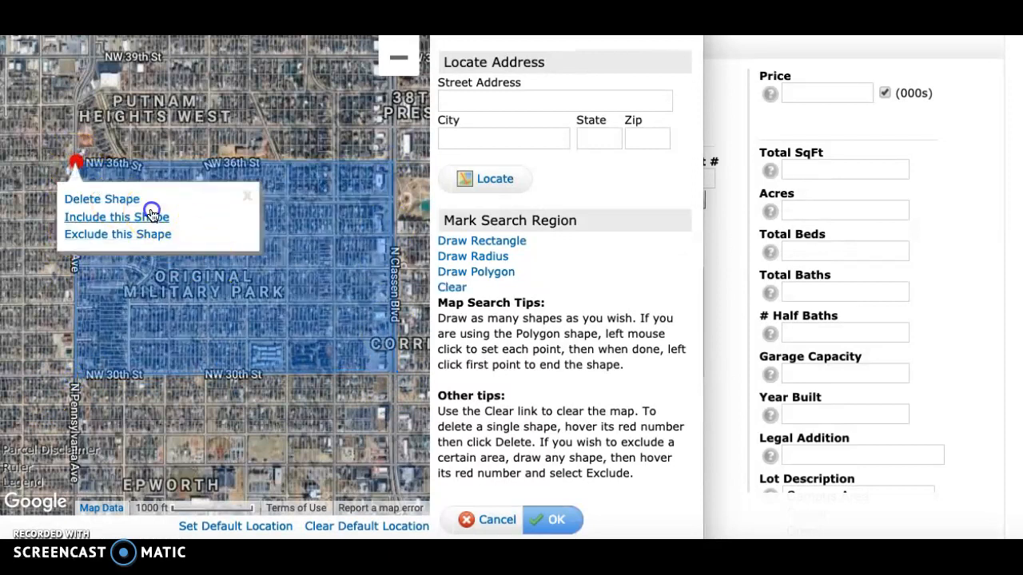
Draw and include a second polygon from NW 23rd St down to Mesta Park, between N Western Ave and N Walker Ave.
drag(408, 155, 223, 53)
drag(353, 372, 244, 179)
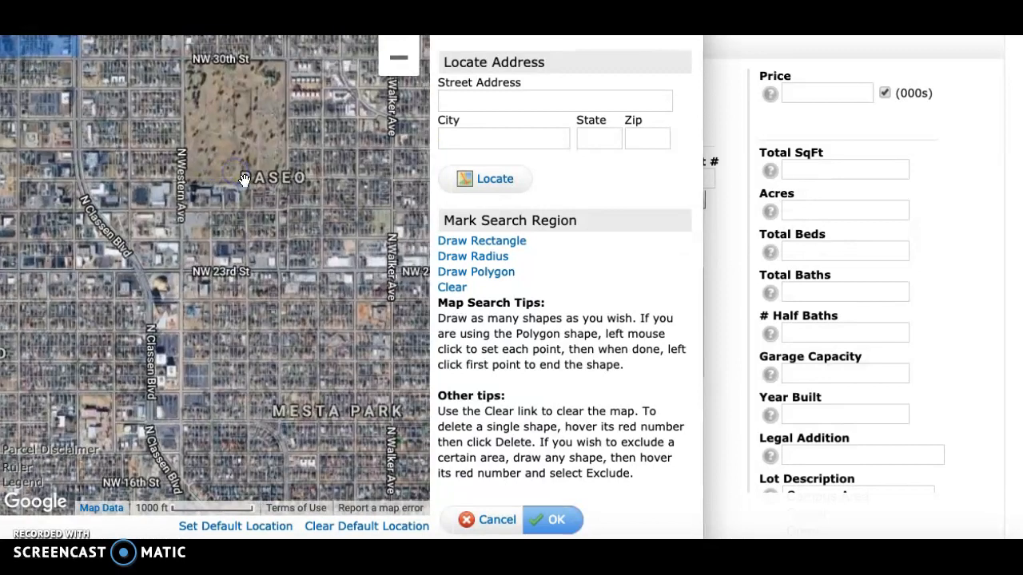
drag(344, 247, 293, 153)
click(493, 270)
click(129, 172)
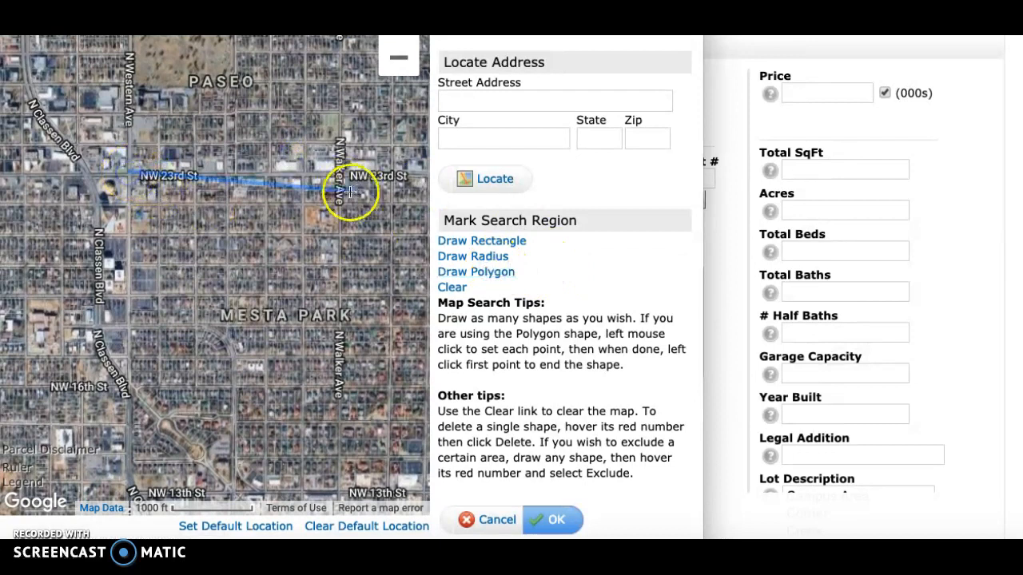
click(339, 169)
click(342, 324)
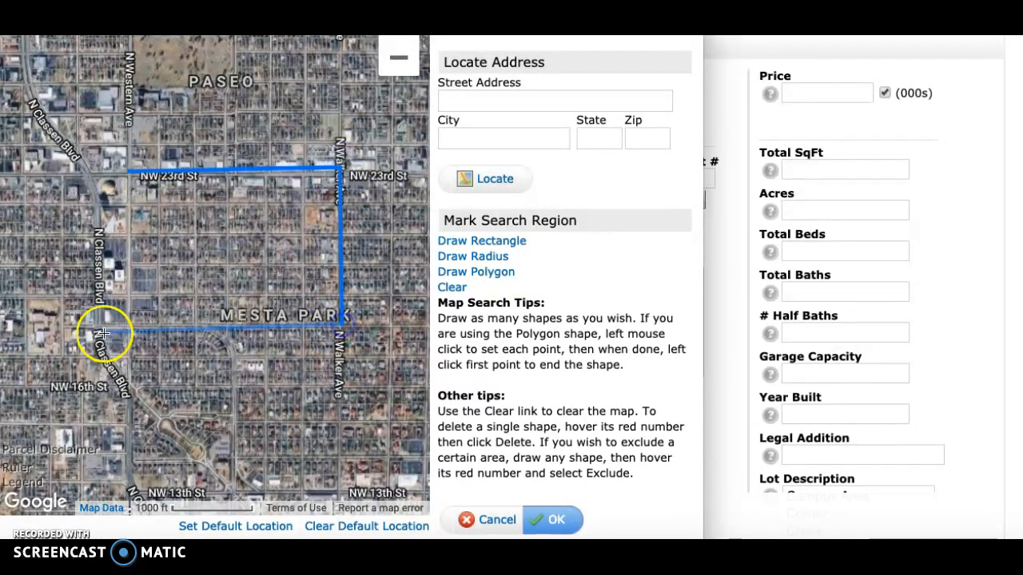
click(130, 328)
click(128, 173)
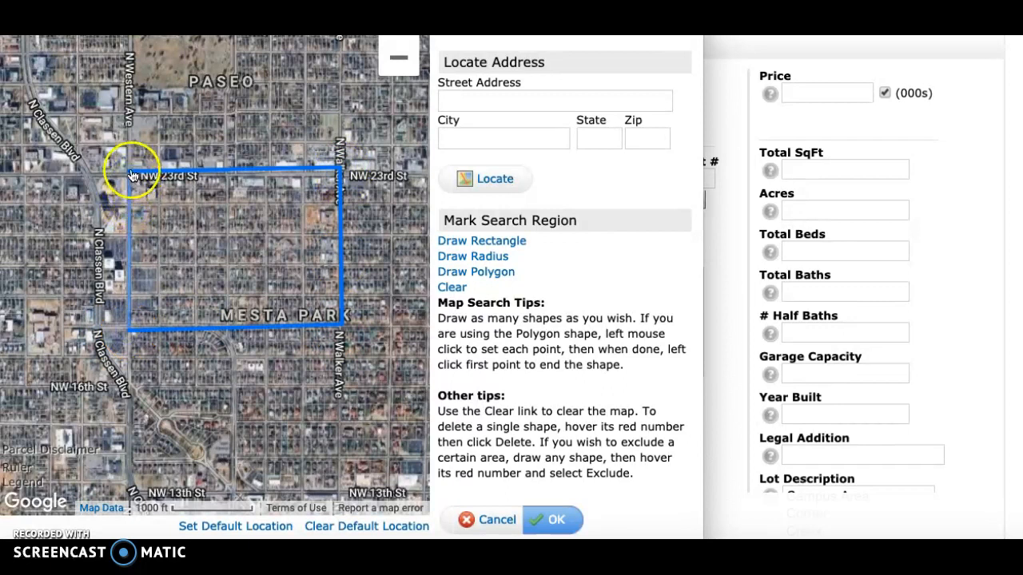
click(130, 171)
click(172, 230)
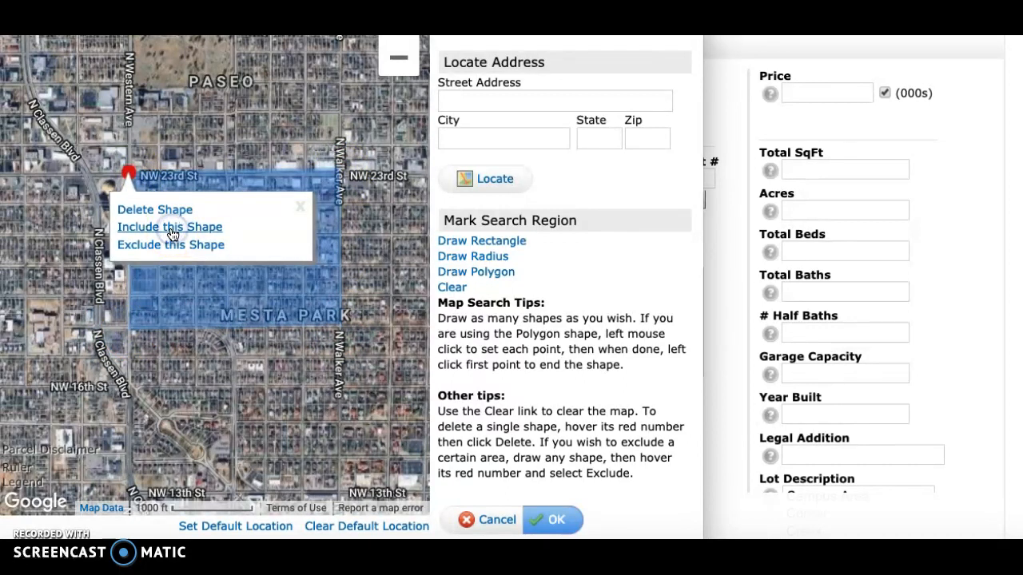
Draw a third polygon around The Village along W Britton Rd, N Western Ave, W Wilshire Blvd and N May Ave, and accept the map areas.
drag(250, 83, 310, 264)
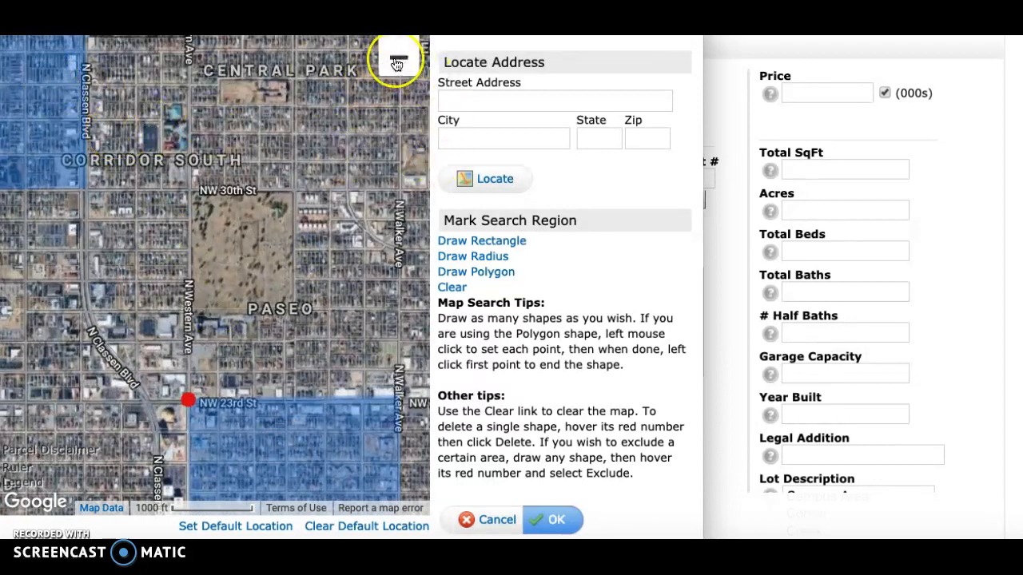
click(396, 63)
drag(261, 95, 350, 392)
drag(309, 123, 311, 281)
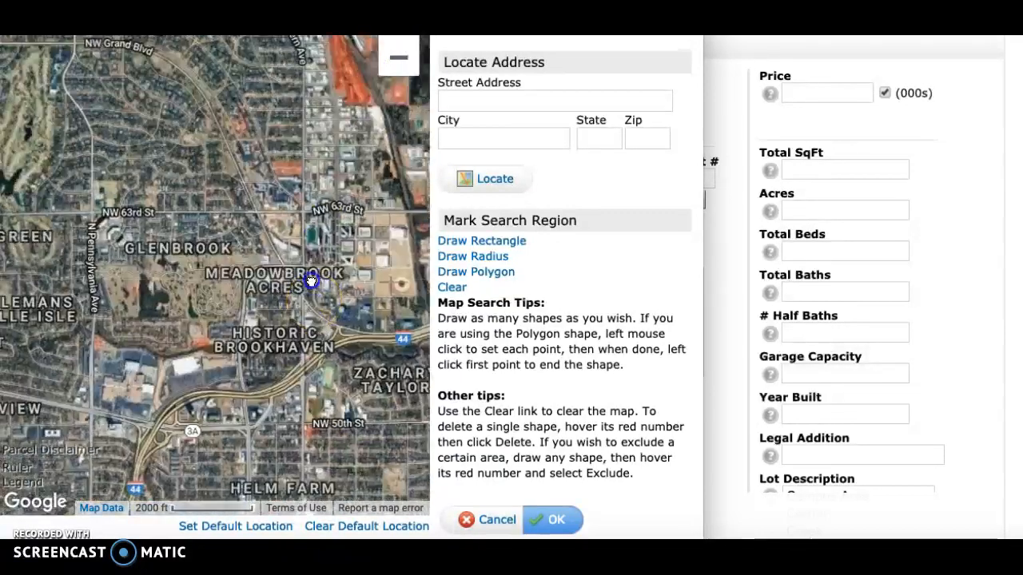
click(397, 59)
mouse_move(235, 107)
mouse_down()
mouse_move(300, 285)
mouse_move(298, 240)
mouse_up()
click(477, 273)
click(102, 161)
click(314, 161)
click(314, 264)
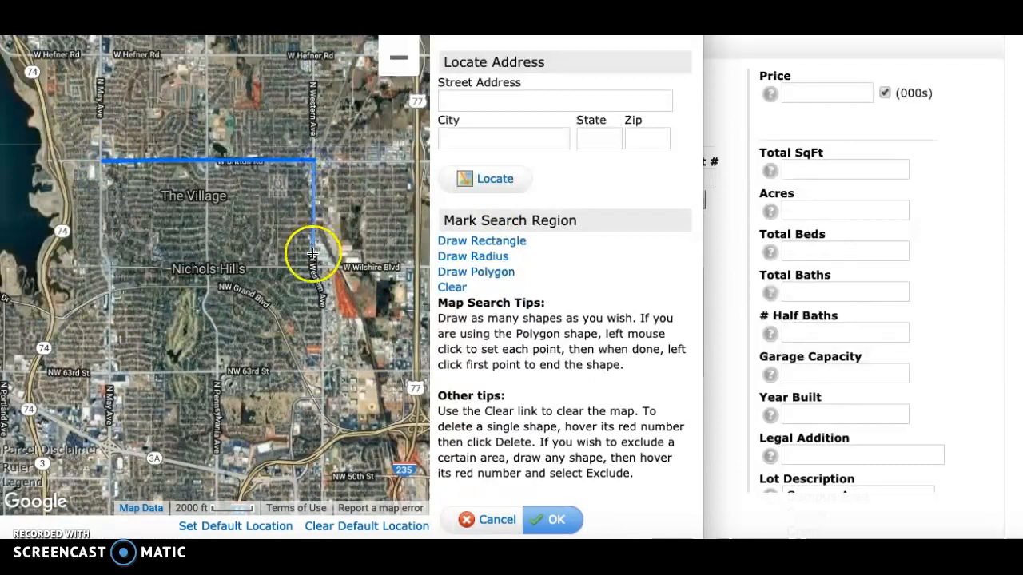
click(114, 267)
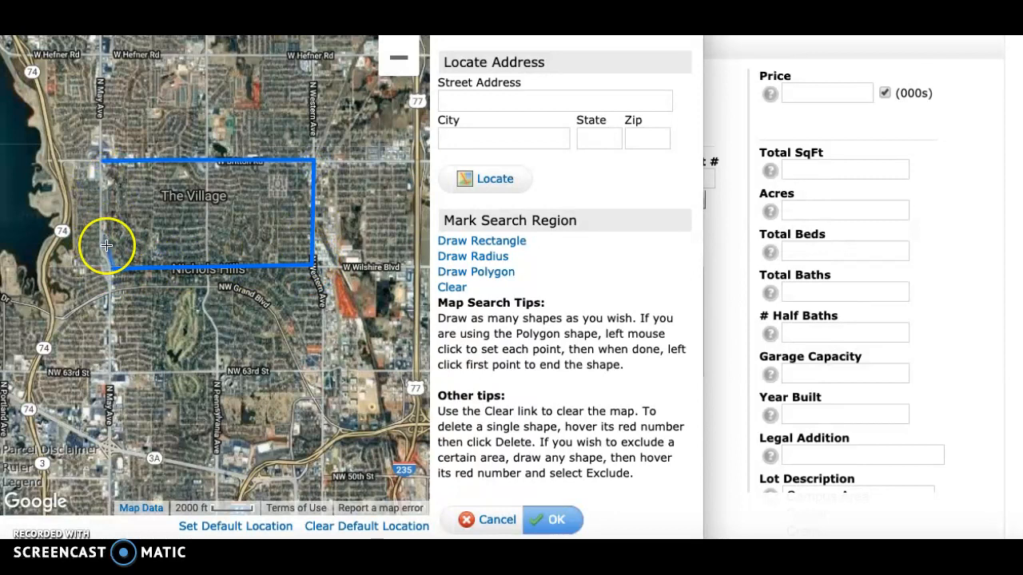
click(103, 163)
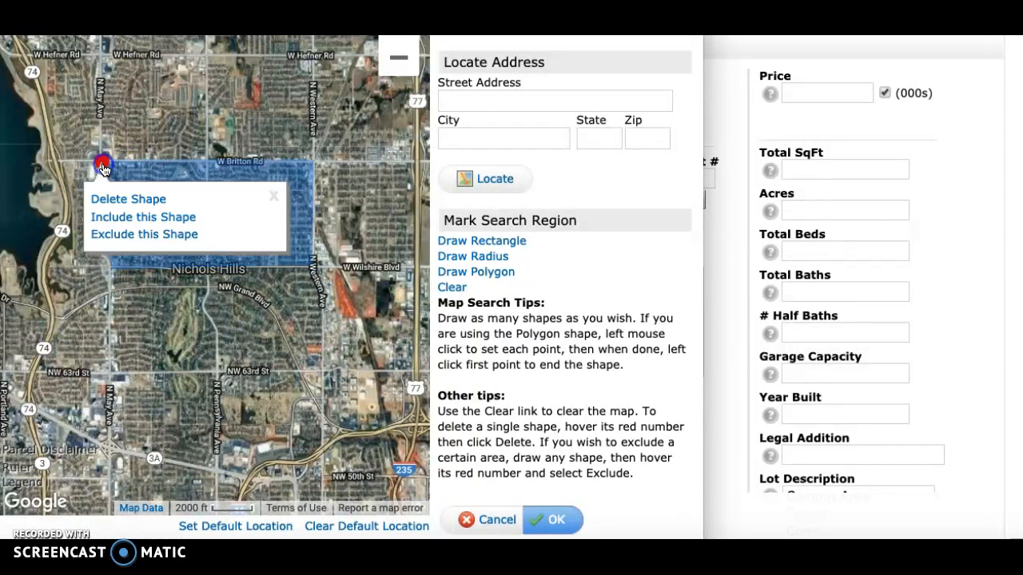
click(555, 519)
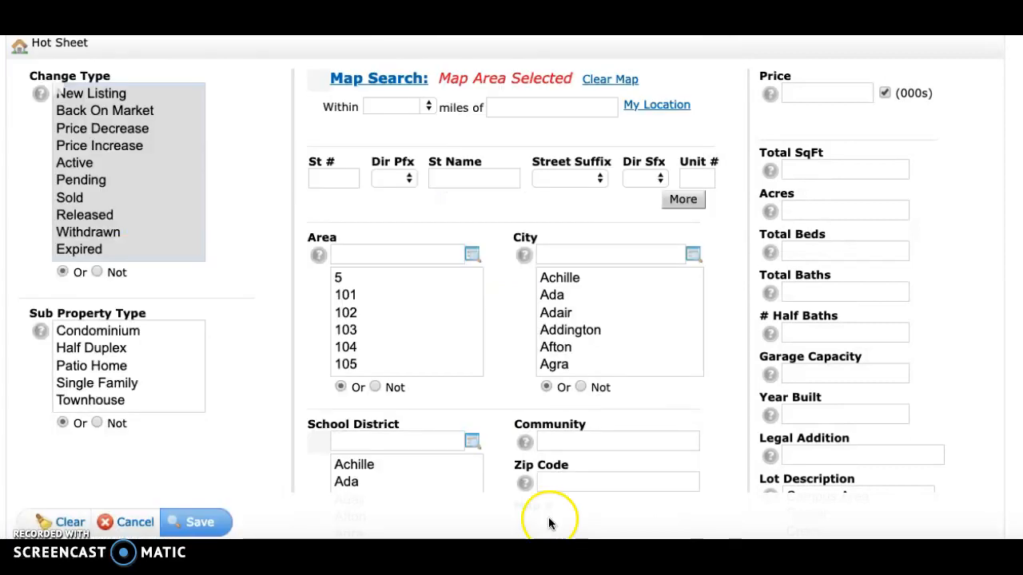
Save the hot sheet criteria and move "Hot areas for flips" to the top of the hot sheet list.
click(189, 523)
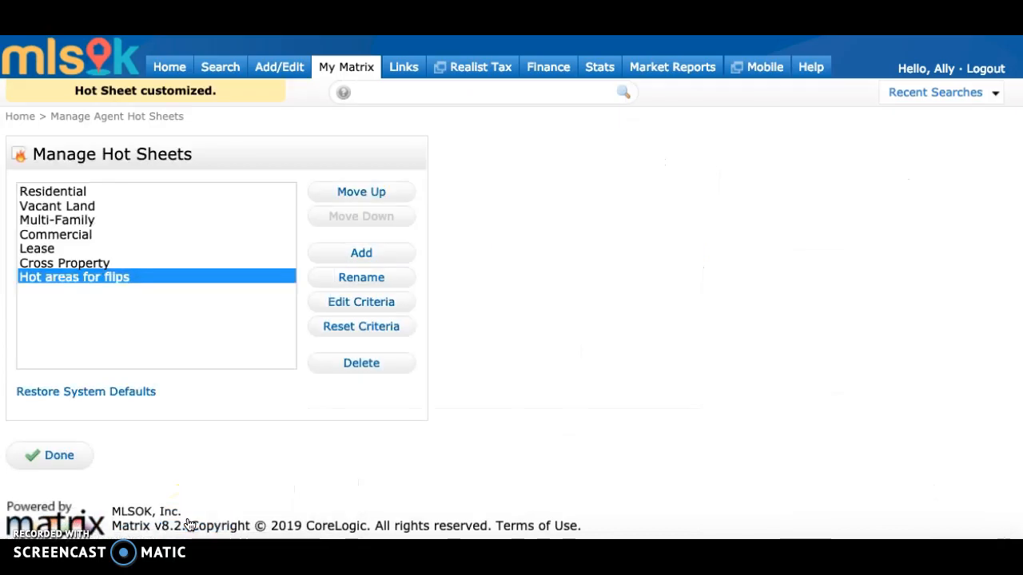
click(355, 189)
click(355, 188)
click(355, 189)
click(356, 189)
click(355, 189)
click(356, 188)
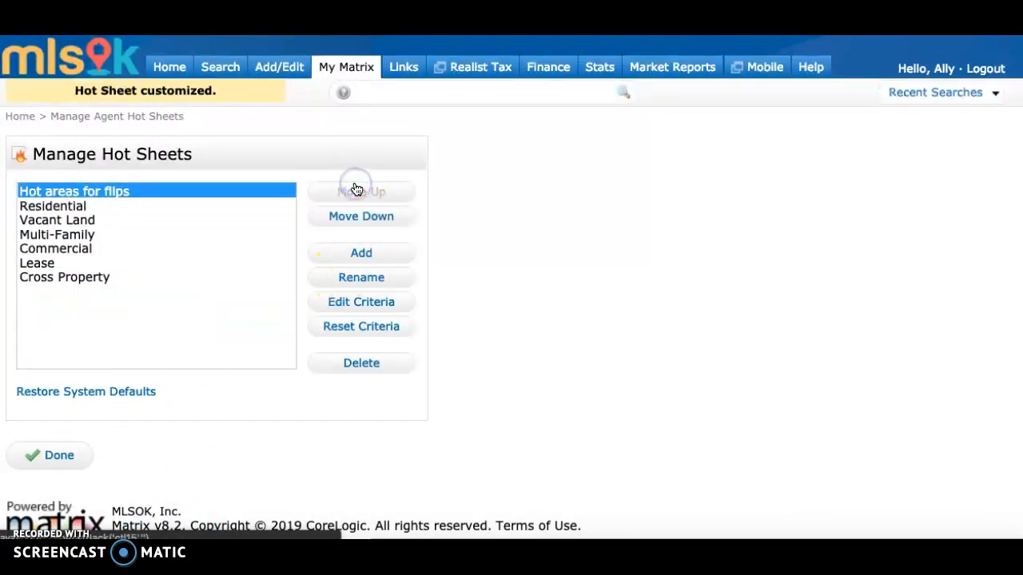
Finish managing the hot sheets and open the "Hot areas for flips" hot sheet from the home page.
click(54, 457)
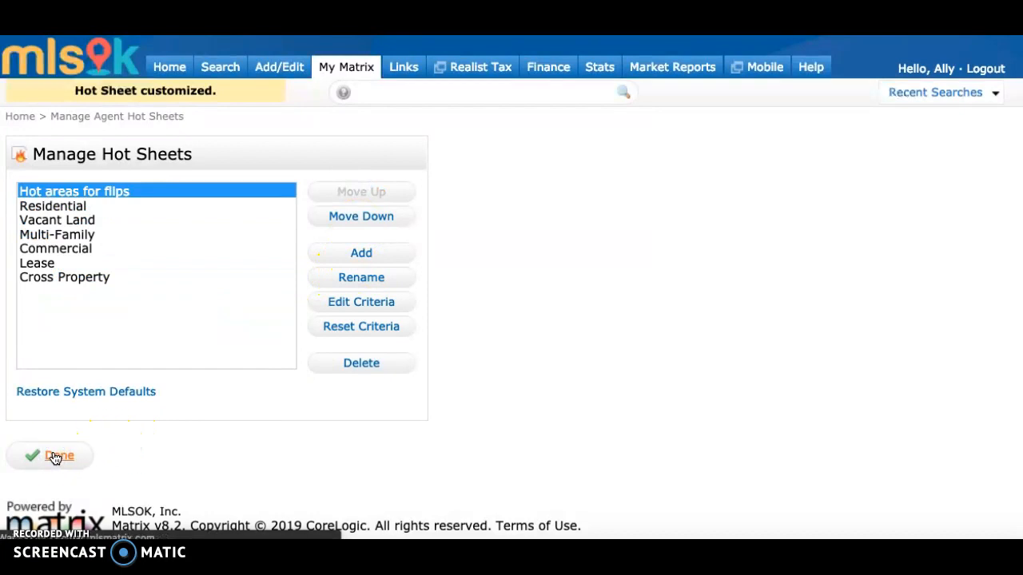
click(62, 286)
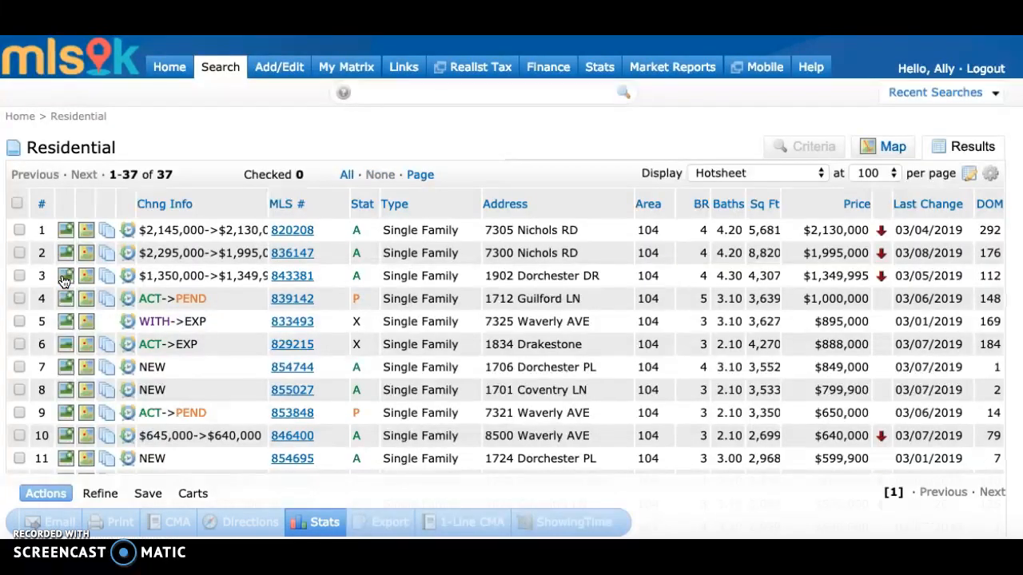
Show the hot sheet's listings on the map and preview individual listings inside The Village polygon.
scroll(646, 280, down, 7)
scroll(645, 277, down, 3)
scroll(646, 264, up, 12)
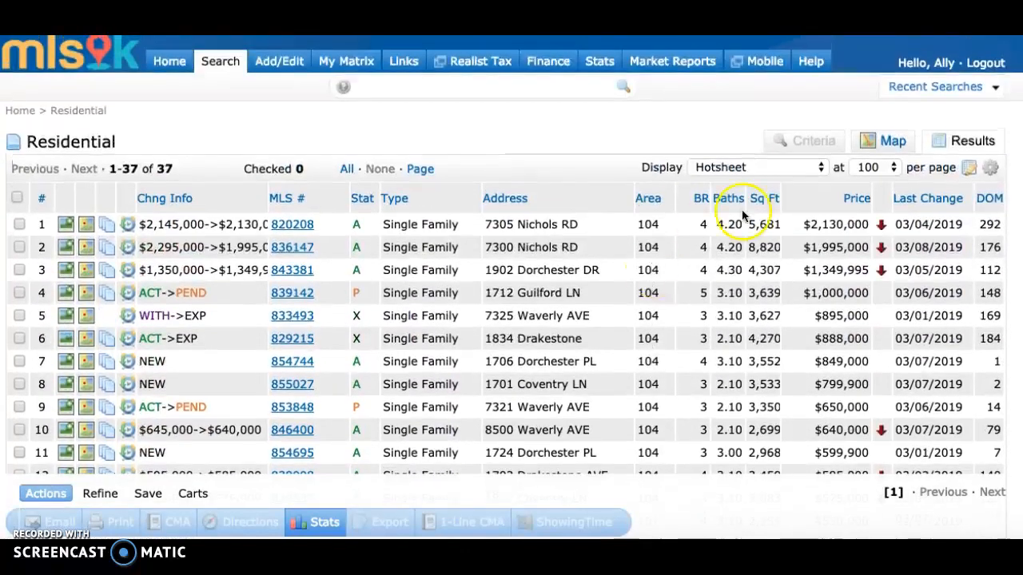
click(883, 145)
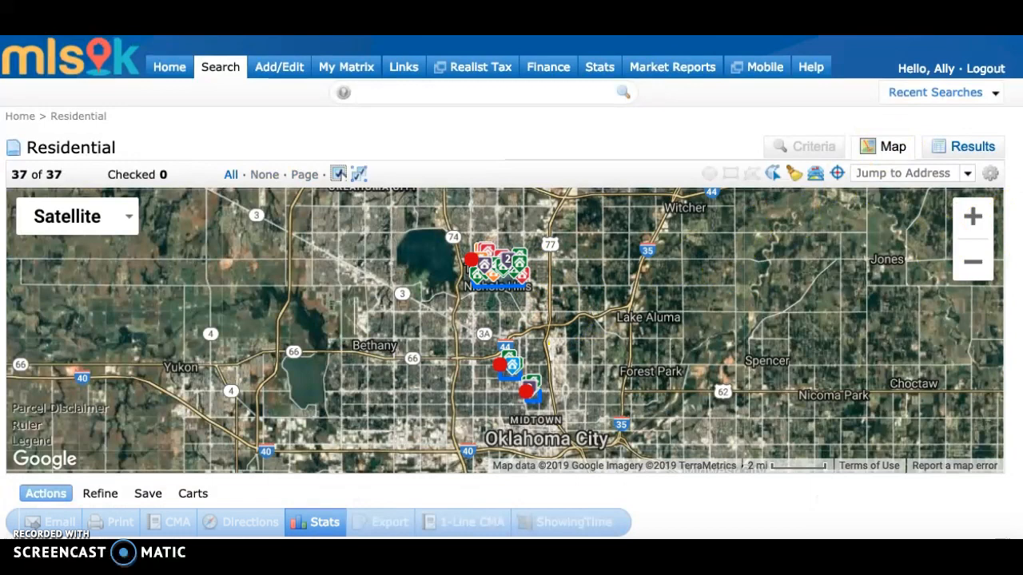
click(972, 214)
click(970, 216)
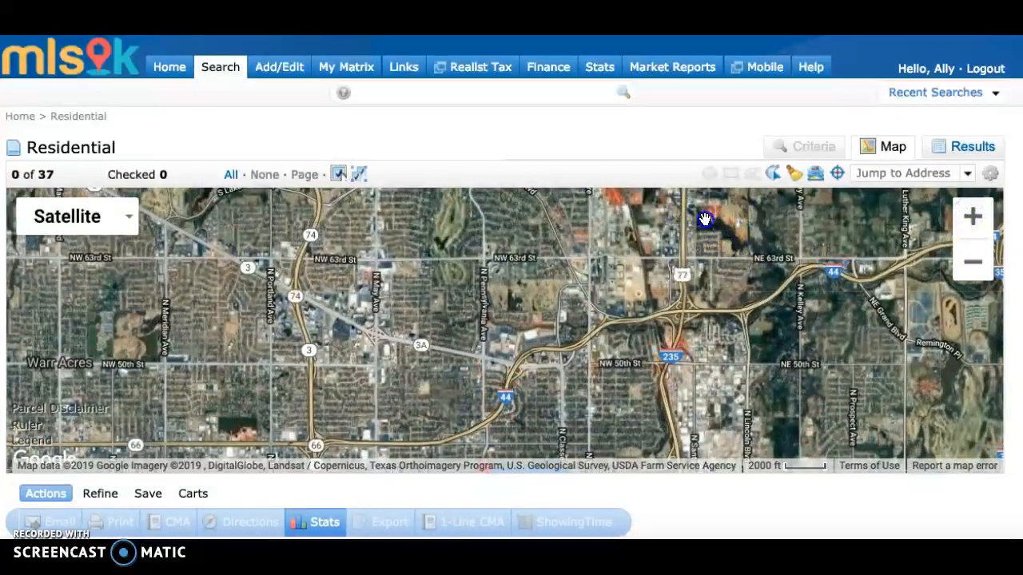
drag(704, 221, 742, 451)
click(974, 221)
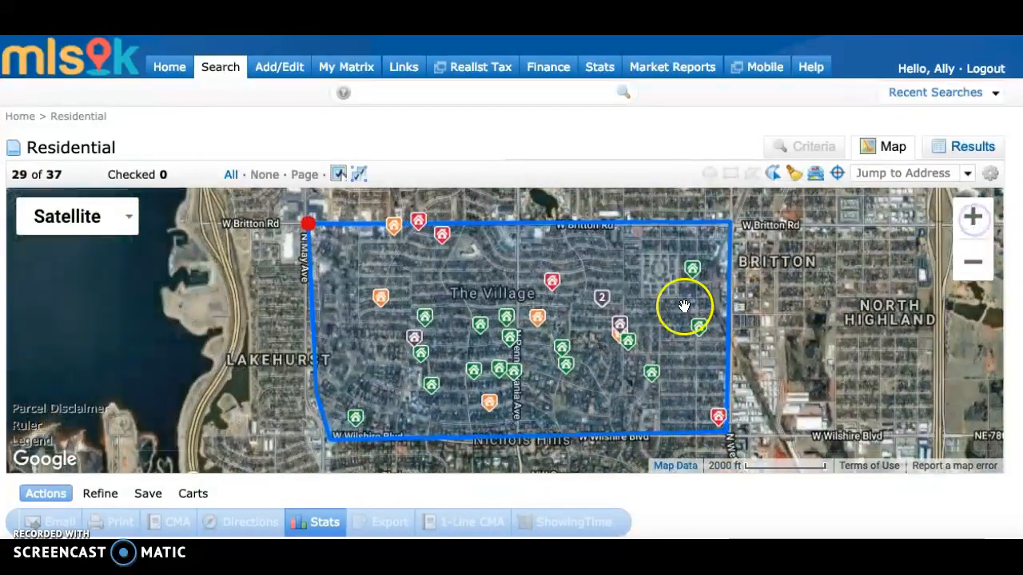
click(549, 284)
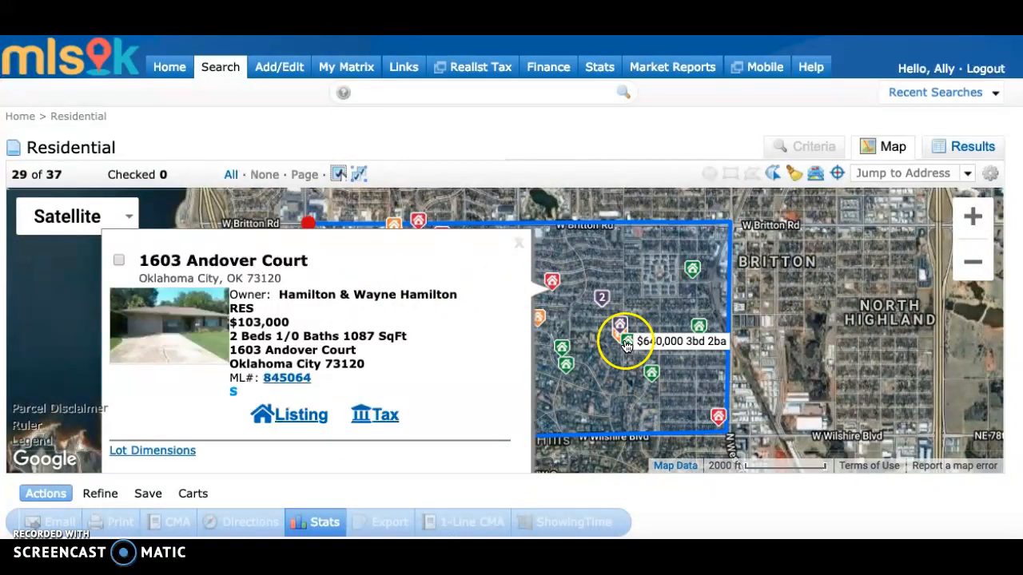
click(621, 343)
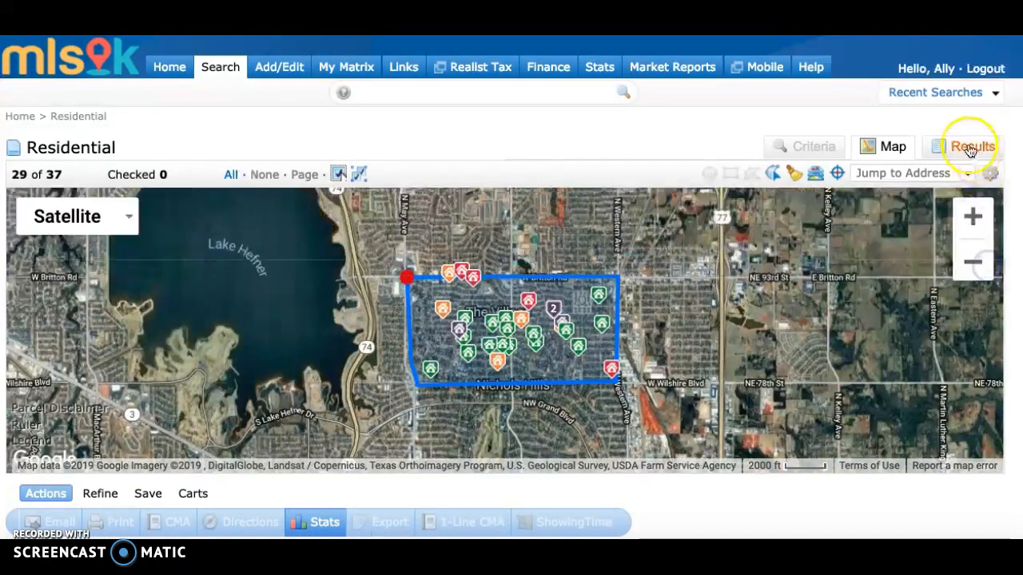
Return to the results list and review the available displays, keeping Hotsheet selected.
click(969, 146)
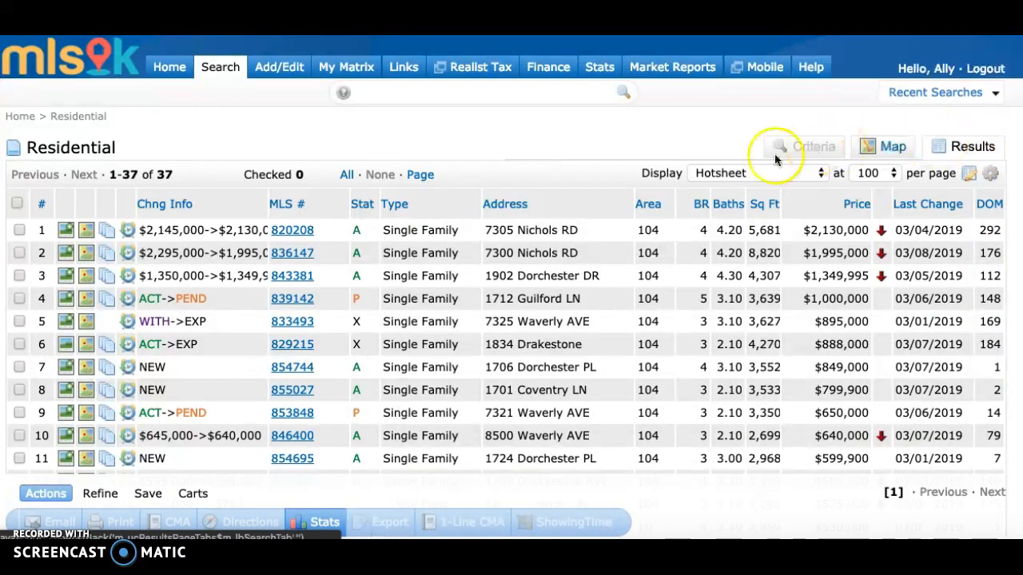
click(735, 173)
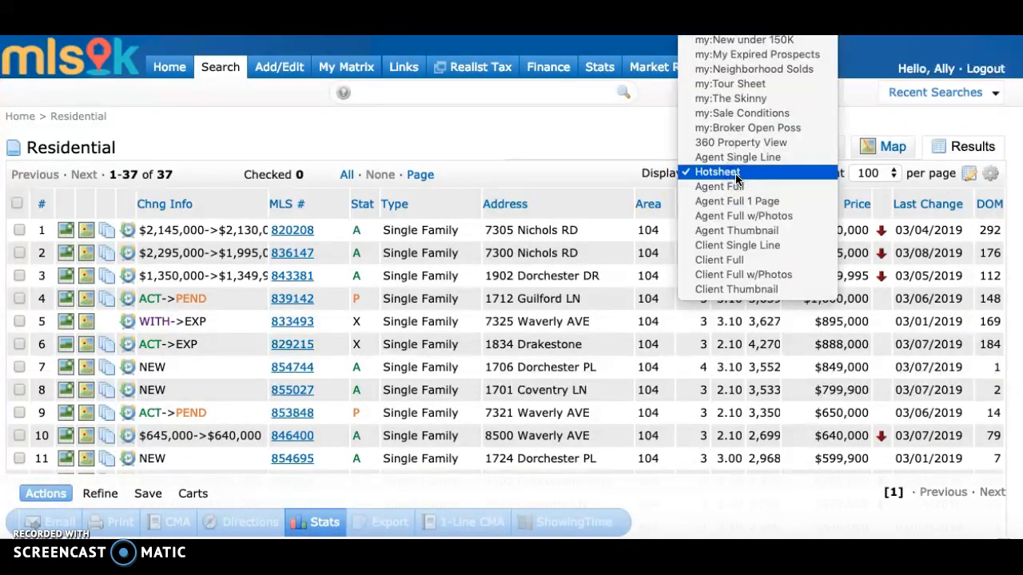
click(736, 174)
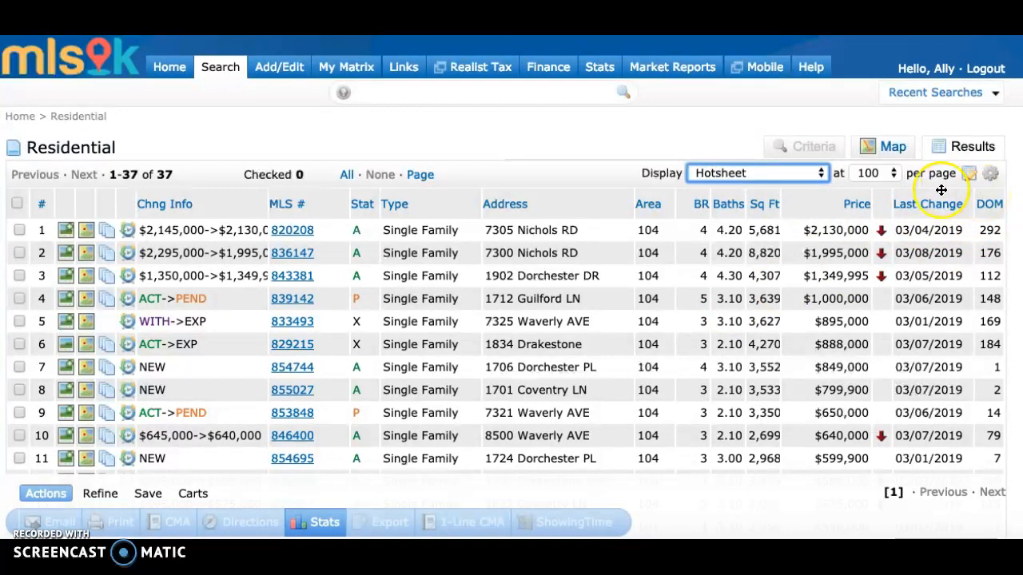
Insert the List Agent Direct Work Phone, List Agent Email and List Agent Full Name columns after the Last Change column.
click(989, 191)
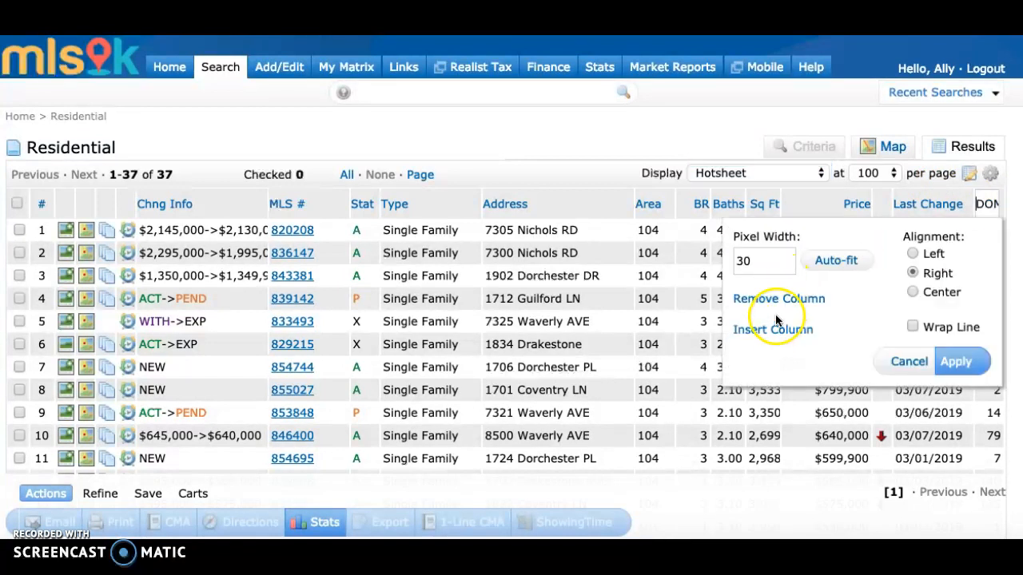
click(771, 335)
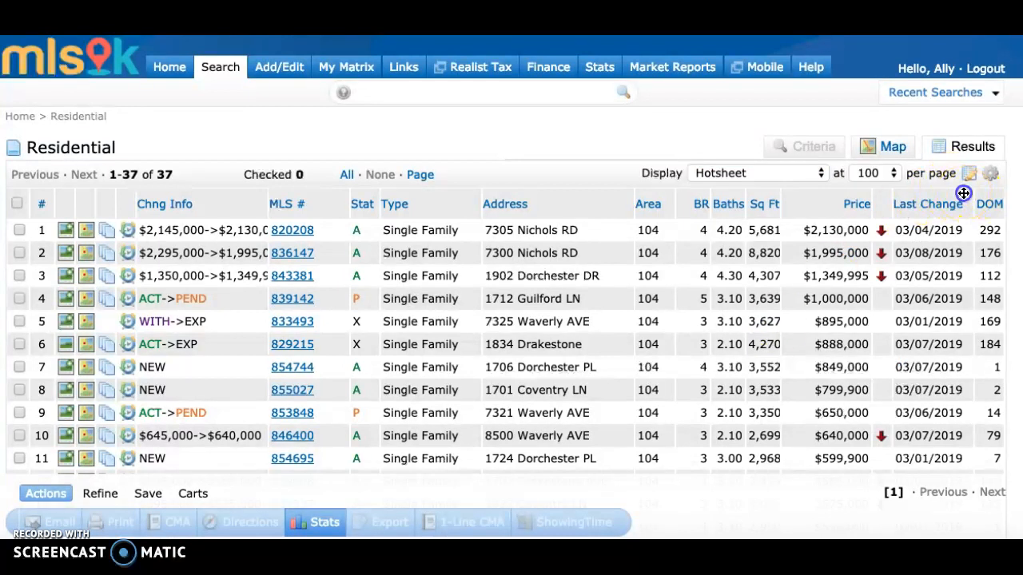
click(964, 194)
click(753, 339)
click(763, 420)
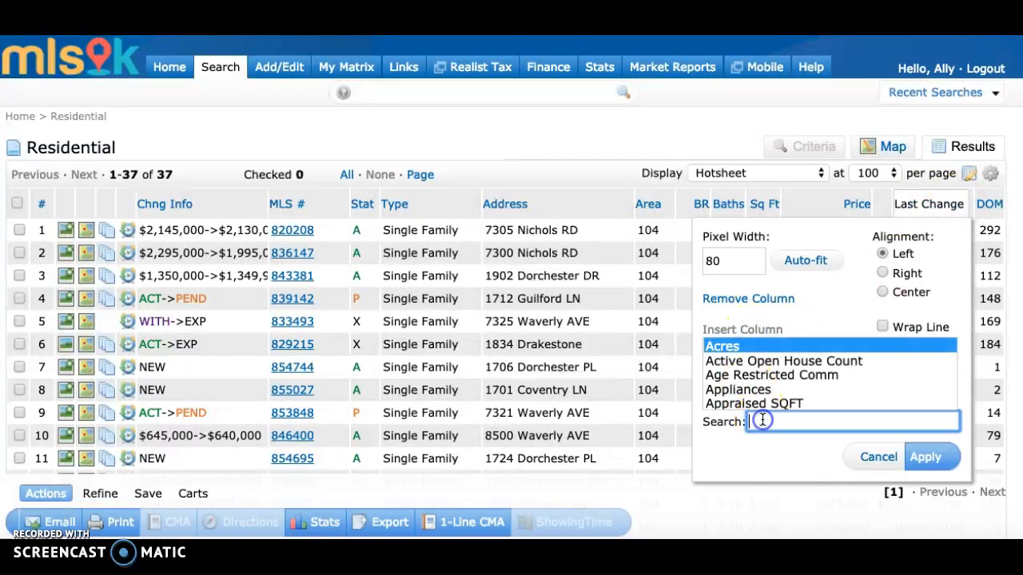
text(nt)
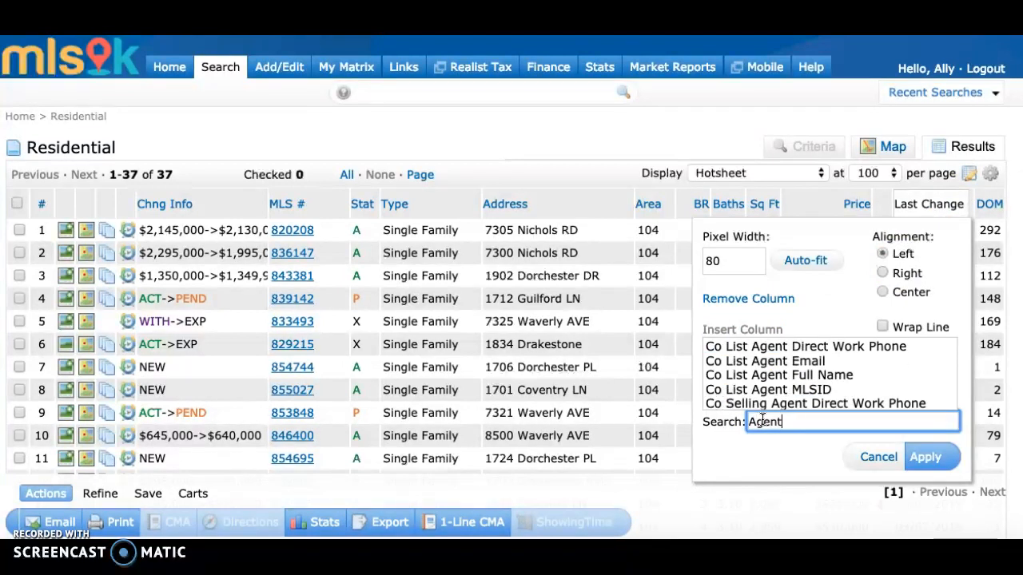
scroll(806, 388, down, 5)
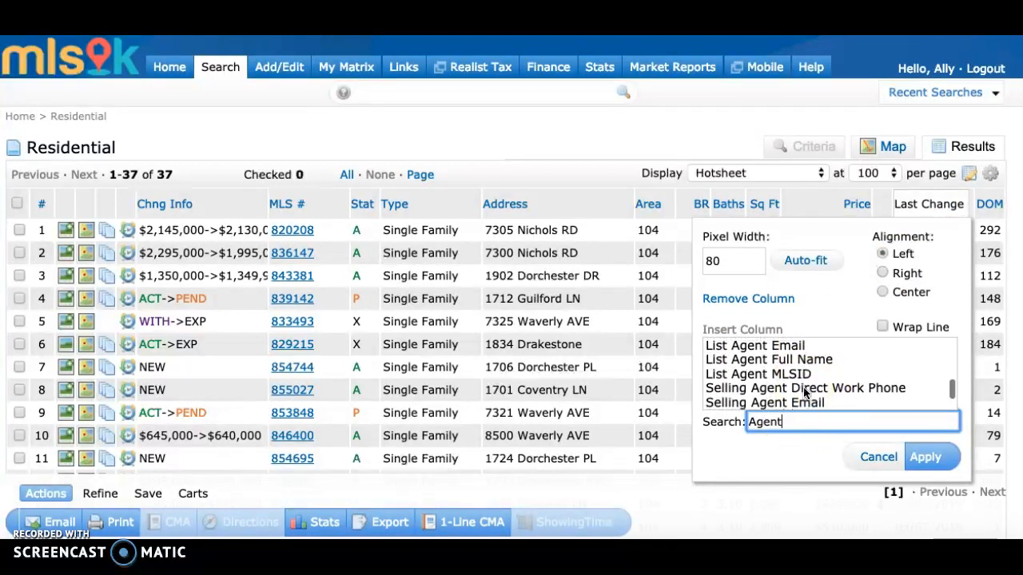
click(803, 373)
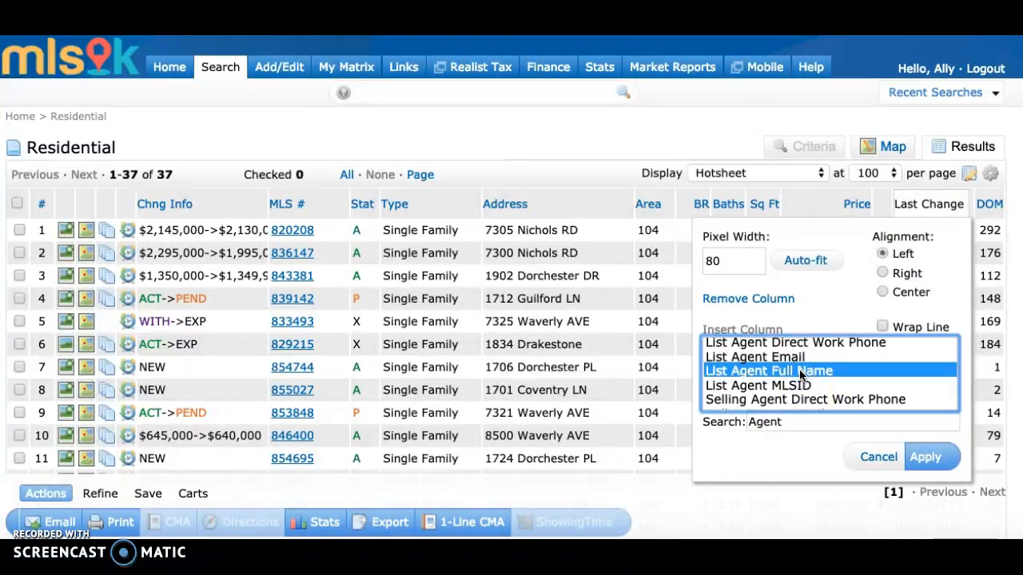
scroll(802, 374, up, 2)
shift+click(796, 373)
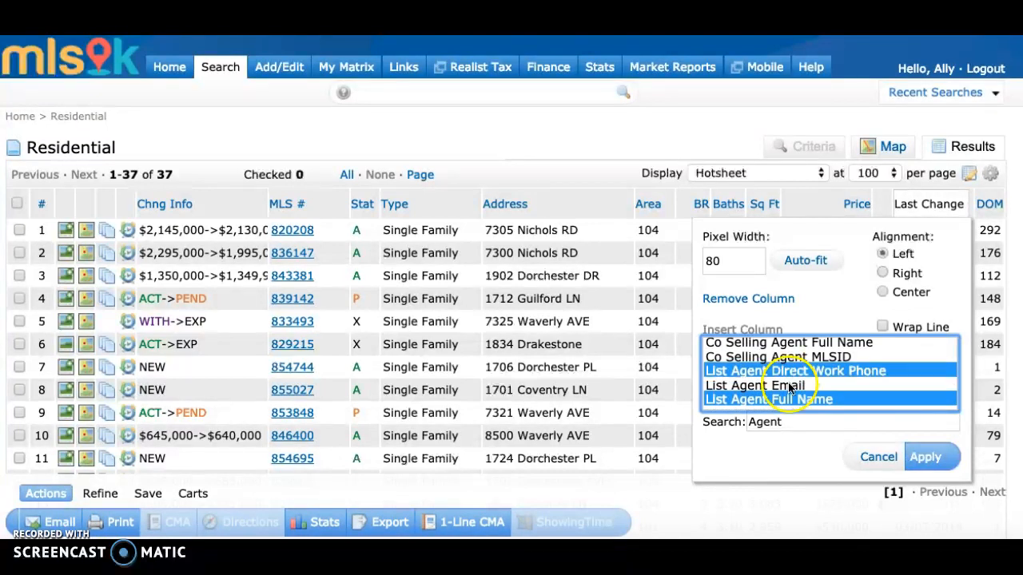
click(924, 461)
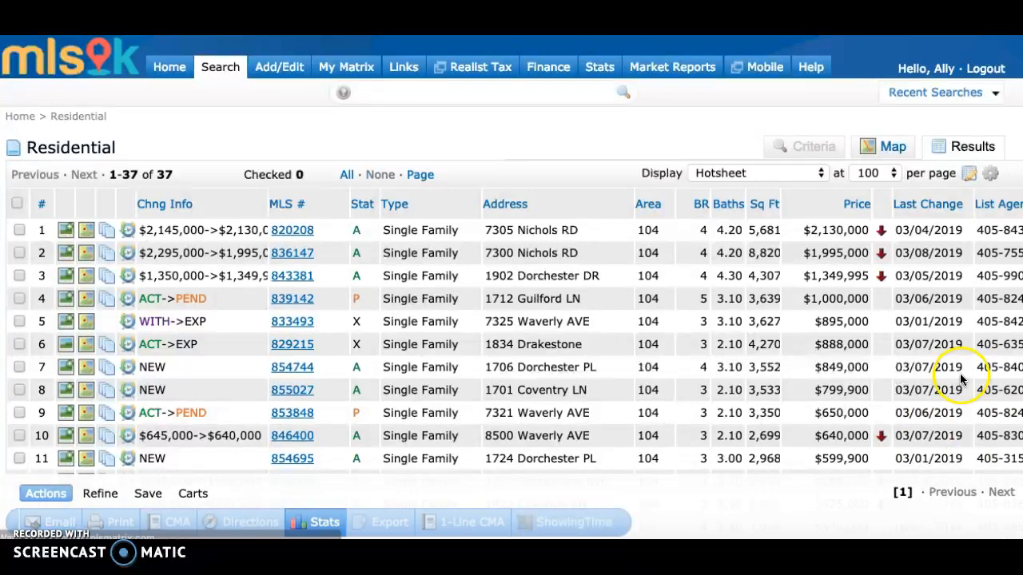
Move the DOM column directly after Address and remove the Area column.
scroll(840, 378, right, 10)
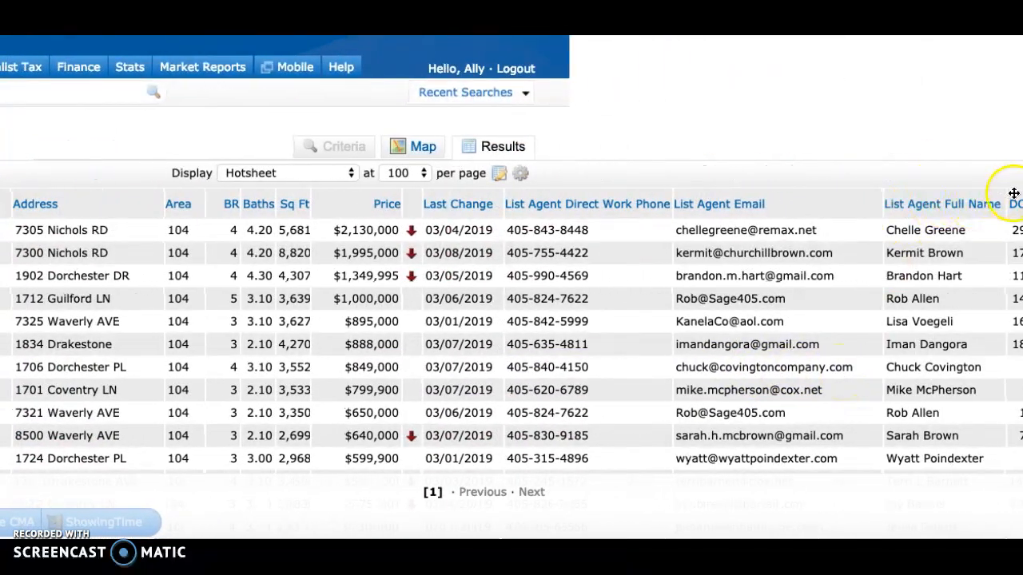
drag(1014, 195, 183, 197)
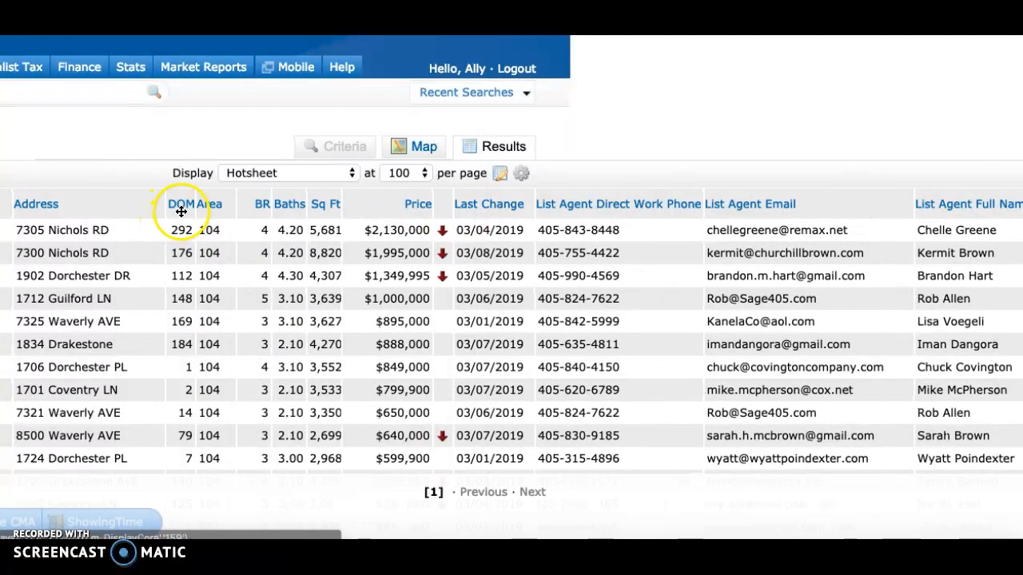
click(225, 196)
click(240, 302)
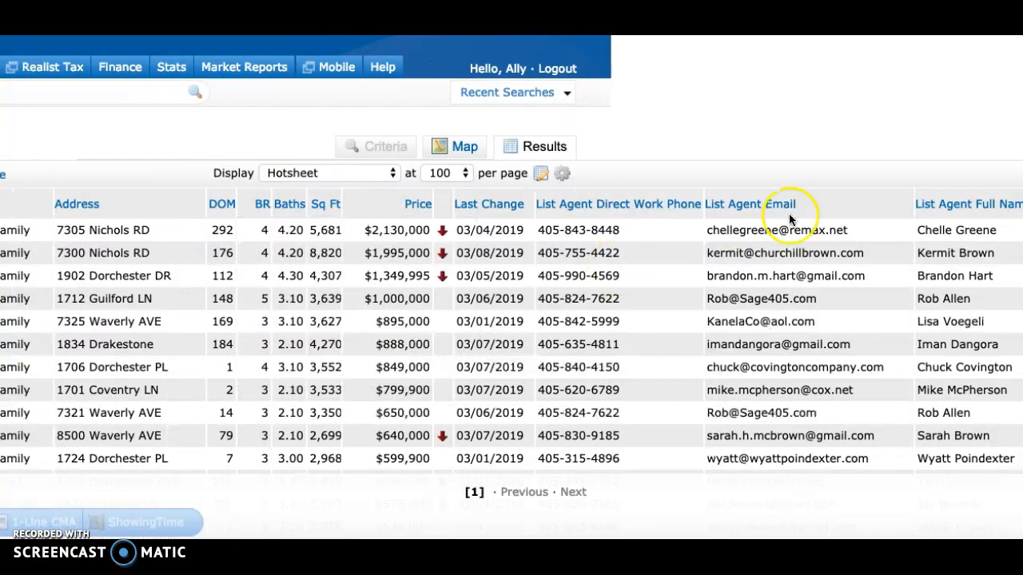
Move the List Agent Full Name column ahead of List Agent Direct Work Phone, and the DOM column ahead of Chng Info.
drag(954, 197, 575, 200)
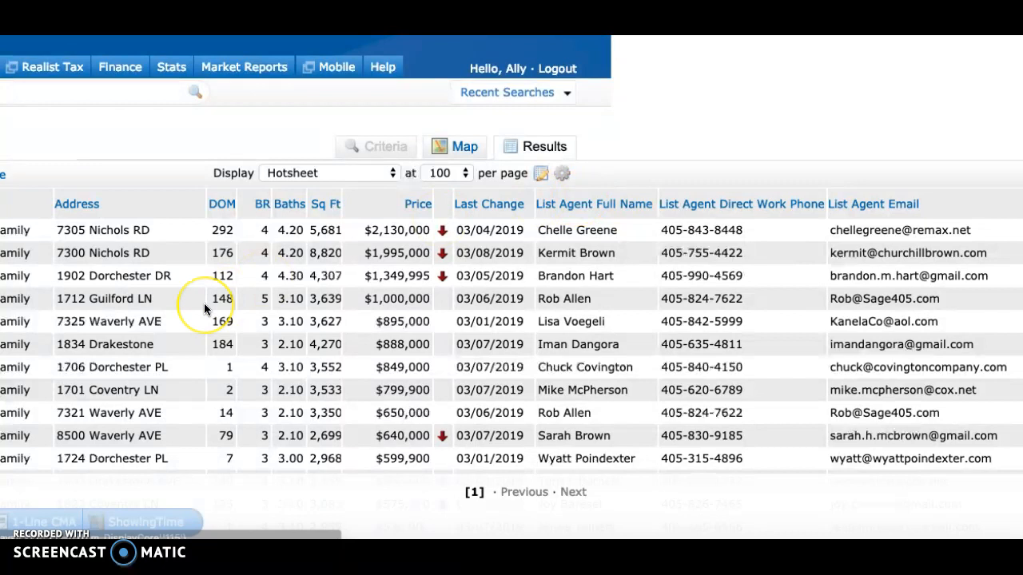
scroll(203, 303, left, 5)
scroll(204, 309, left, 3)
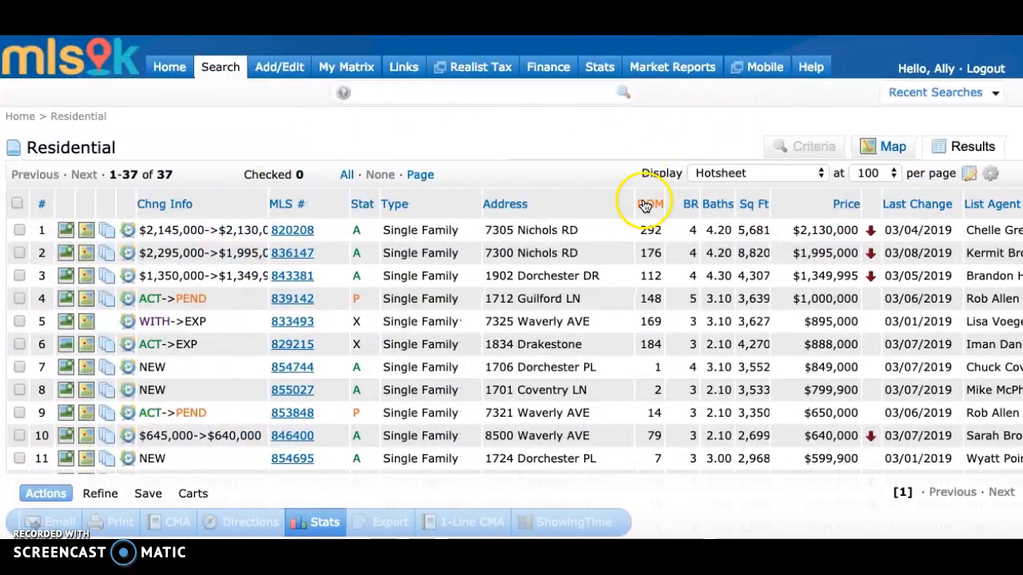
drag(647, 194, 135, 211)
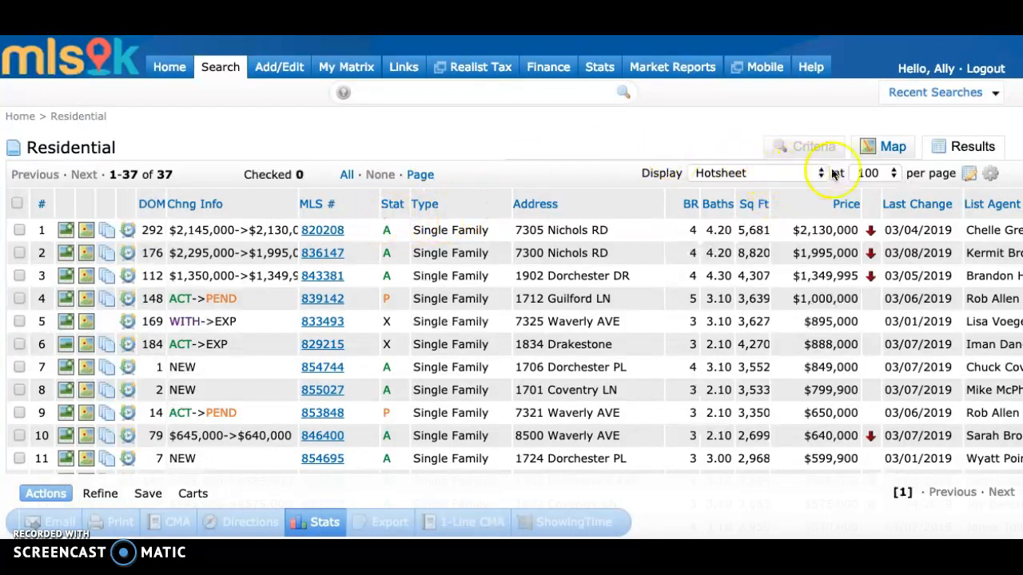
Save the modified display as a copy named "Hotsheet - With Agent Names".
click(973, 173)
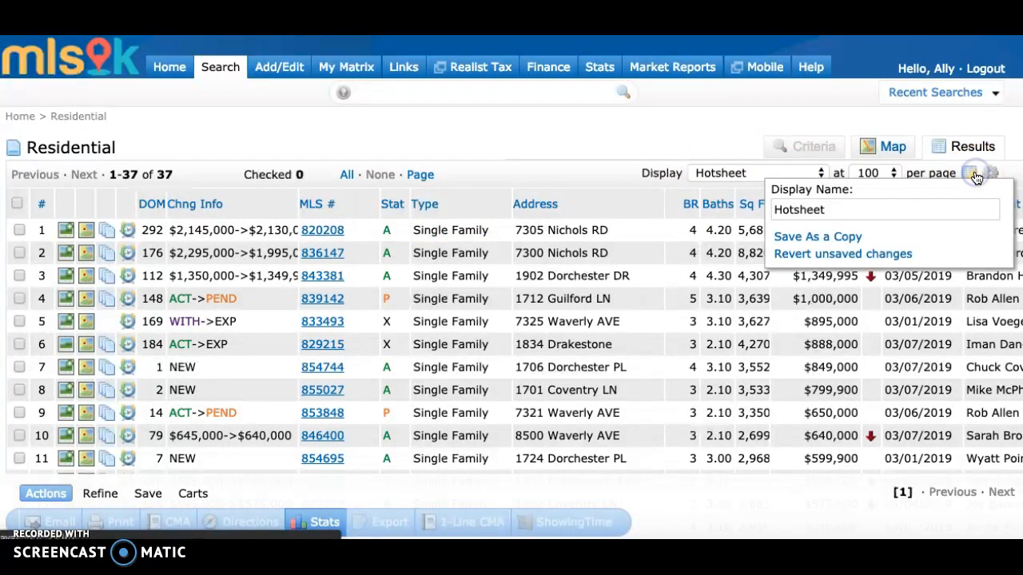
click(837, 211)
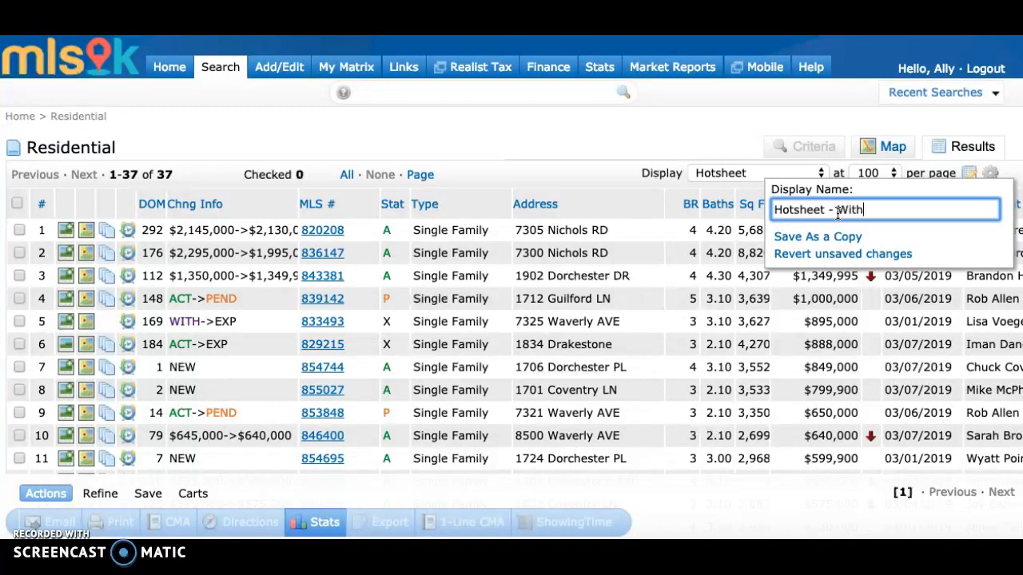
click(804, 237)
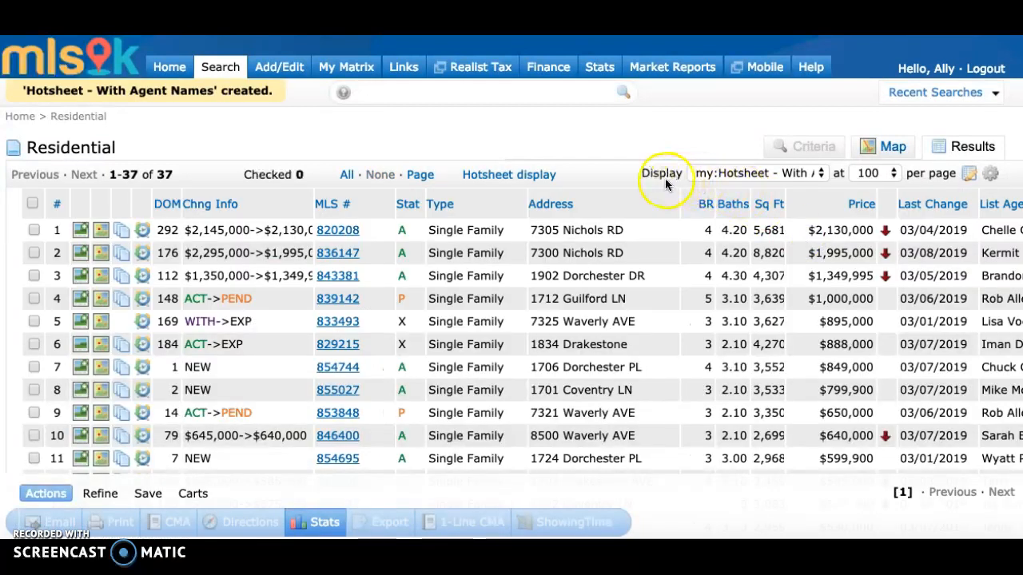
Keep "Hotsheet - With Agent Names" selected and set the current display, sort order and count per page as the Hot Sheet / Market Watch starting default.
click(782, 179)
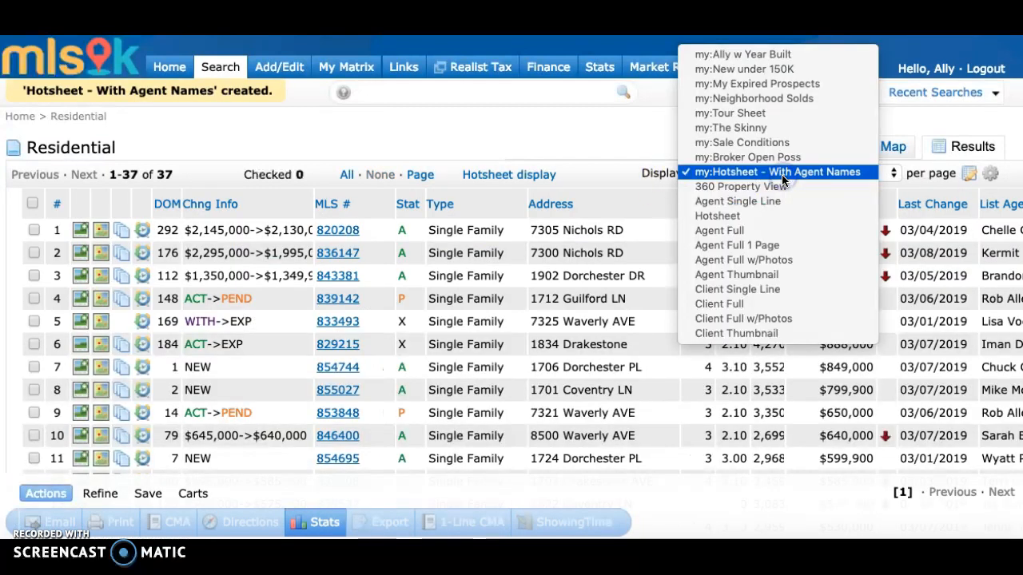
click(782, 174)
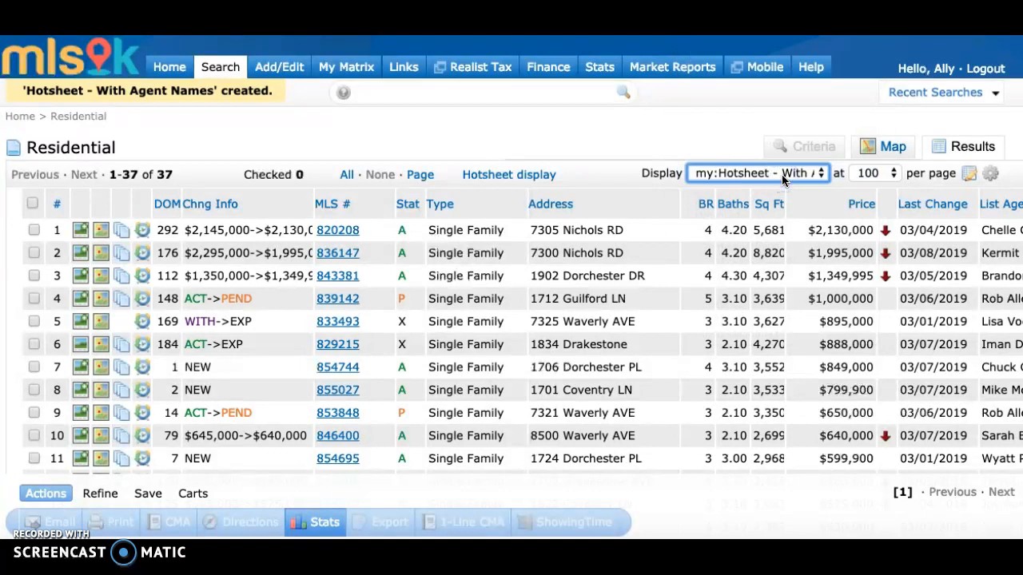
click(990, 175)
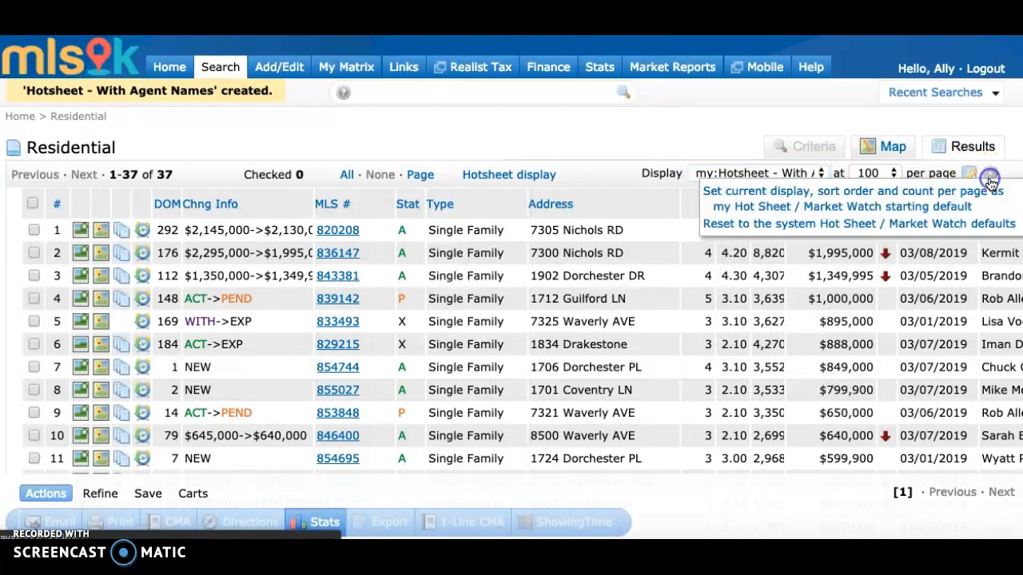
click(947, 201)
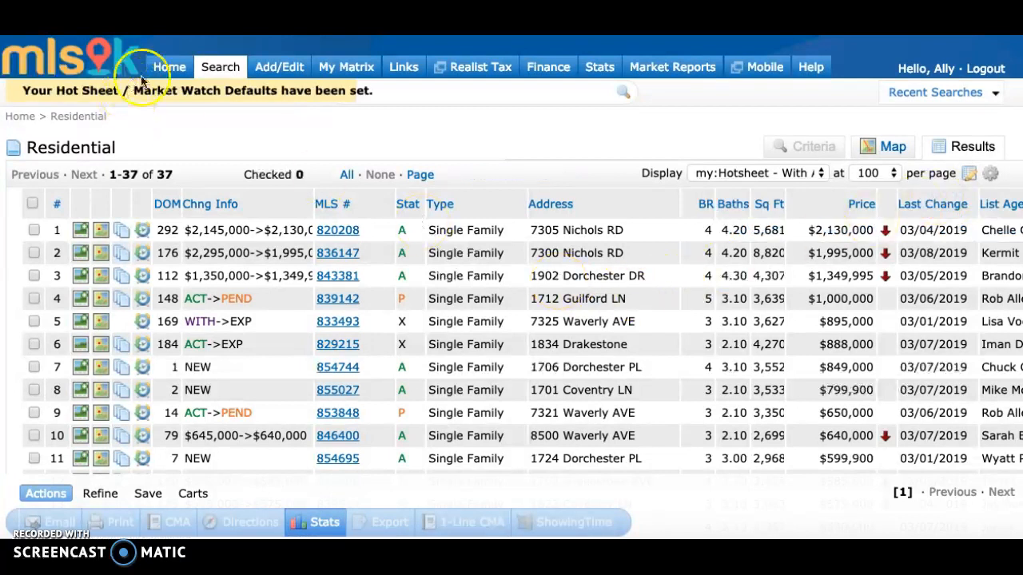
Open the Residential hot sheet from the home page and check its list agent name, phone and email columns.
click(167, 66)
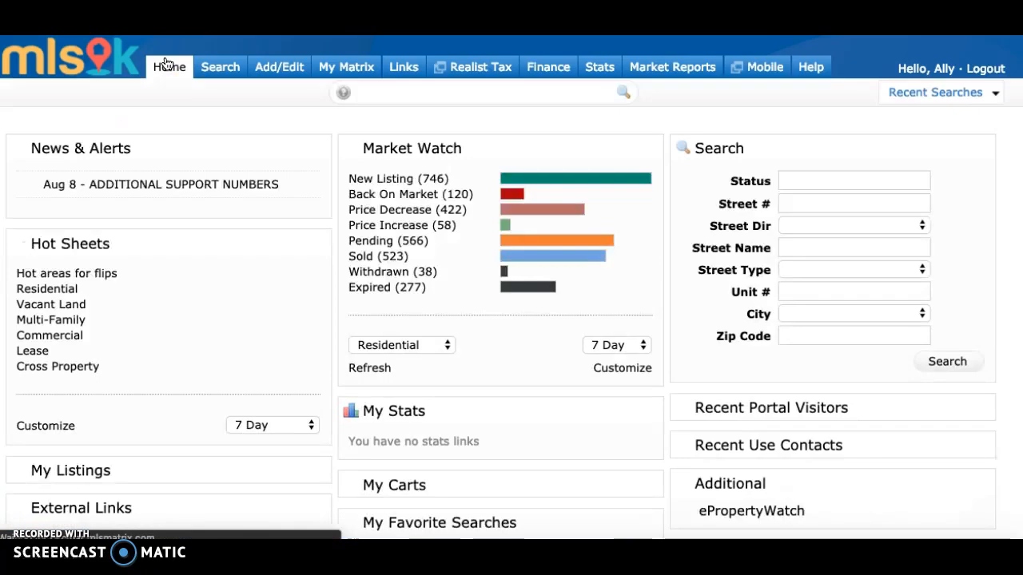
click(61, 290)
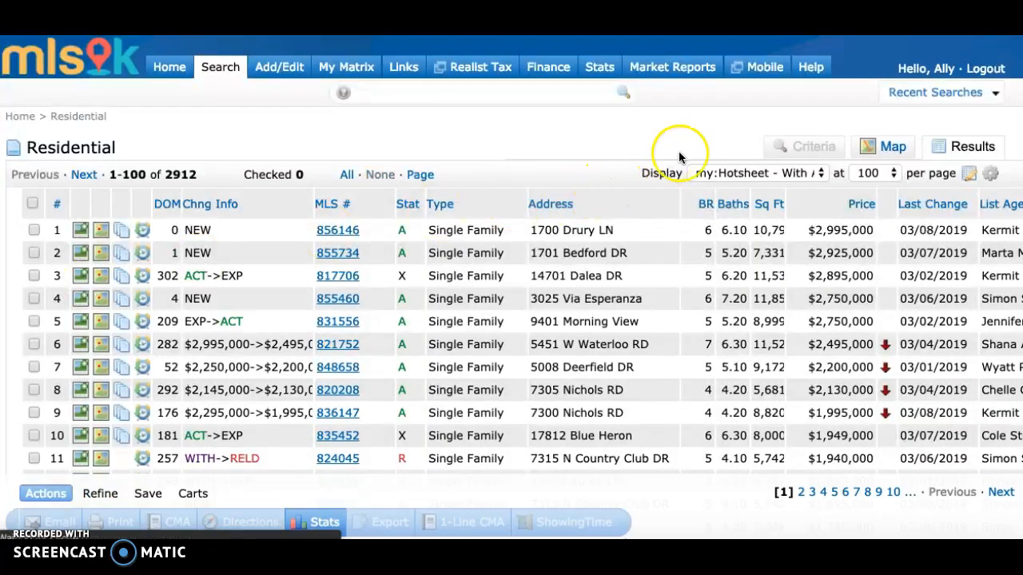
scroll(848, 300, right, 10)
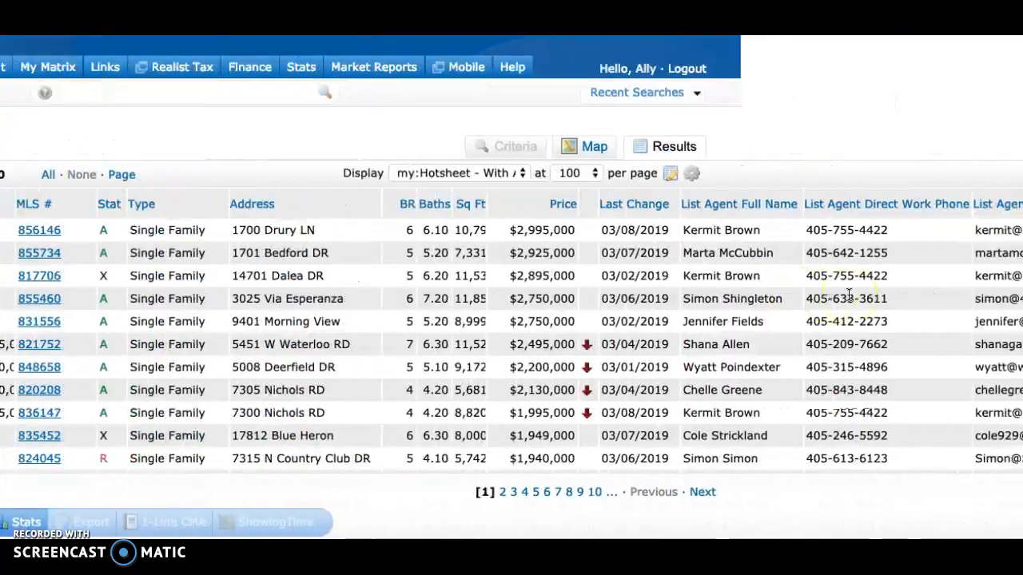
scroll(848, 301, down, 10)
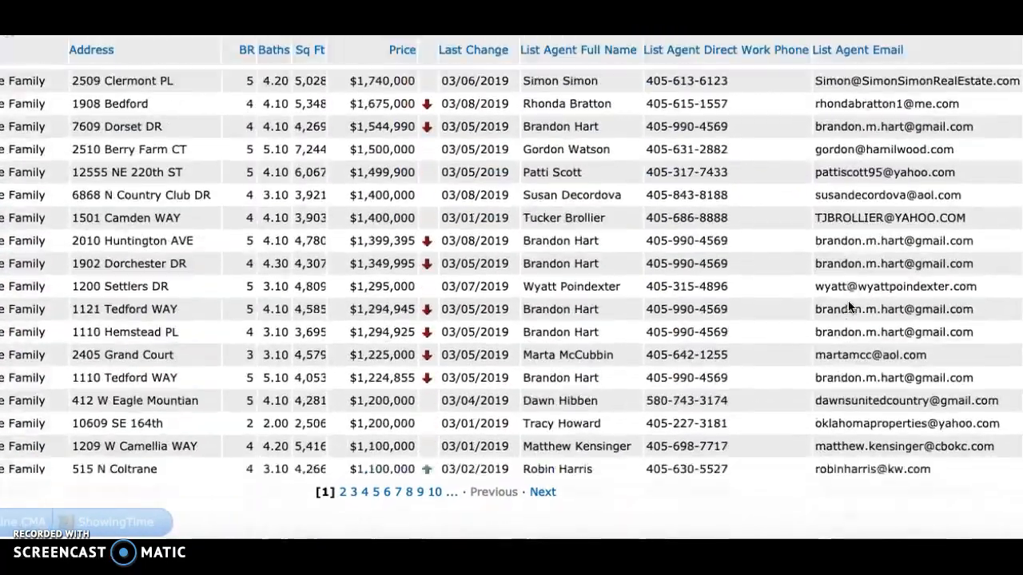
scroll(848, 300, up, 5)
scroll(849, 306, up, 5)
scroll(849, 306, left, 5)
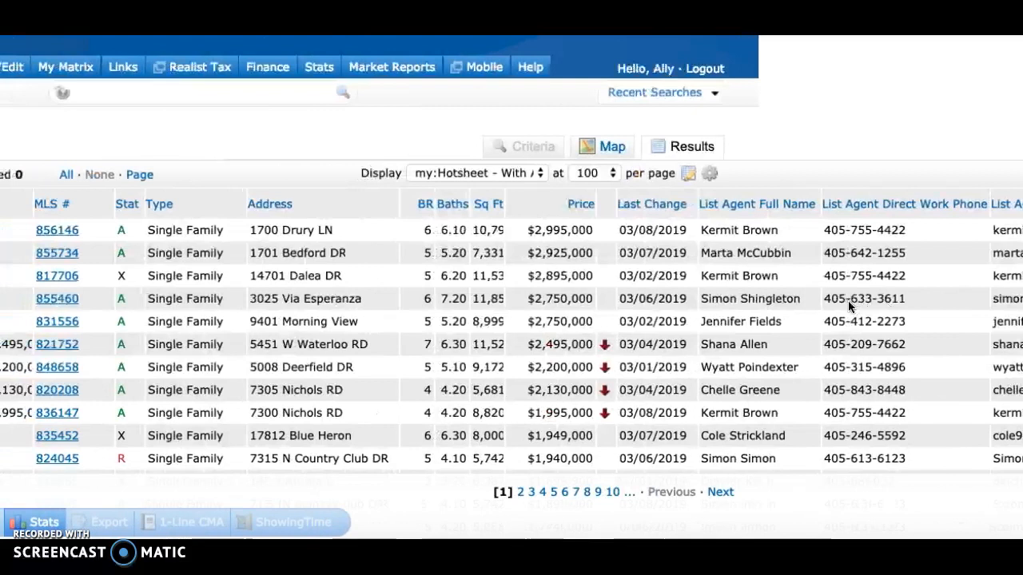
Return to the home page, open the "Hot areas for flips" hot sheet and review its listings in the custom display.
scroll(515, 240, left, 4)
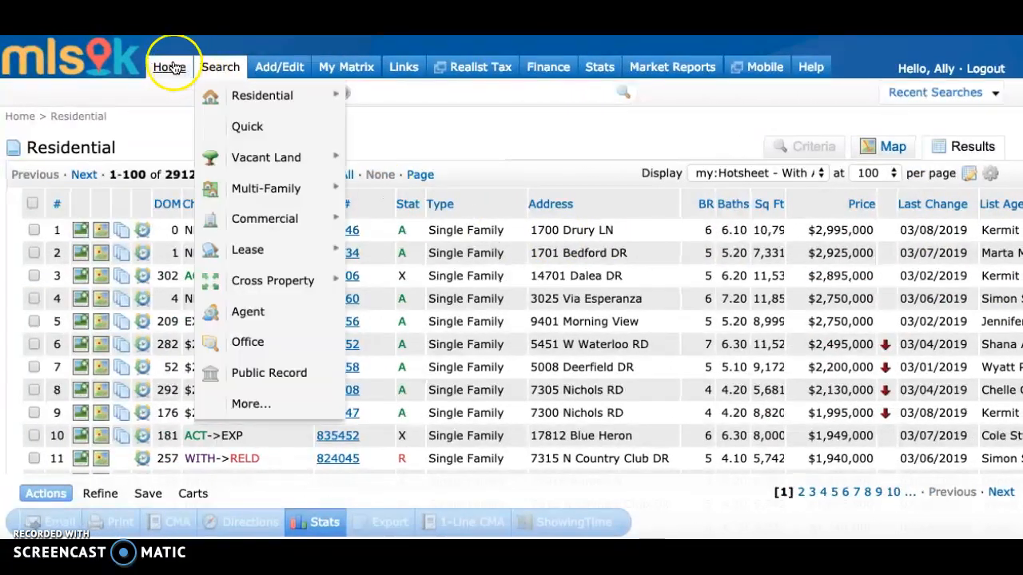
click(170, 69)
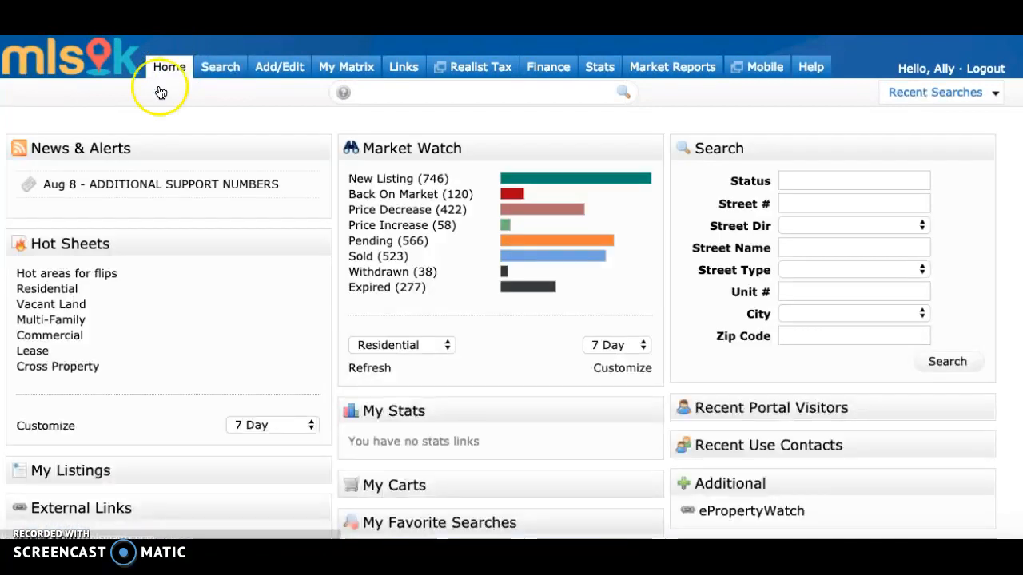
click(70, 274)
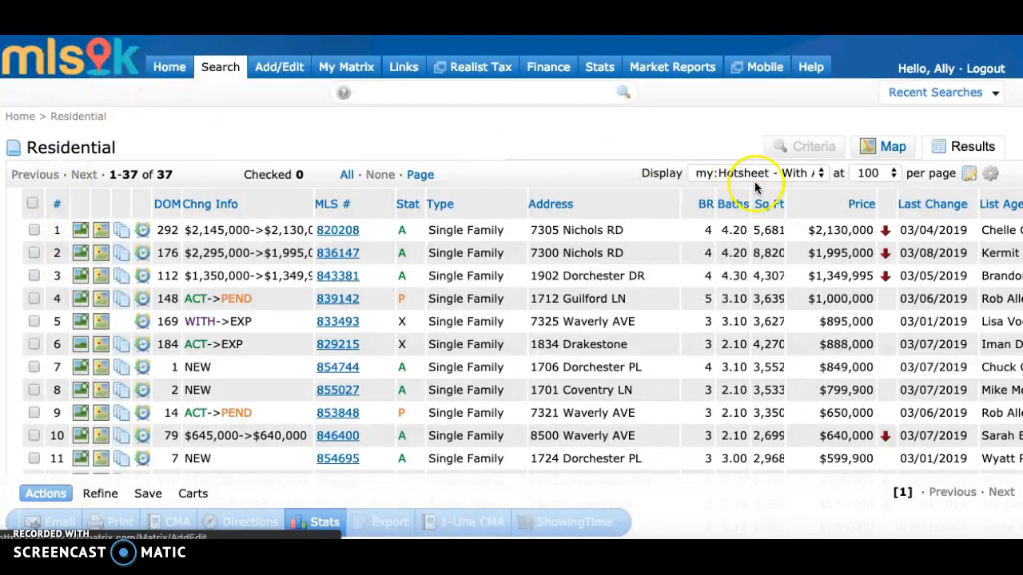
scroll(584, 344, down, 2)
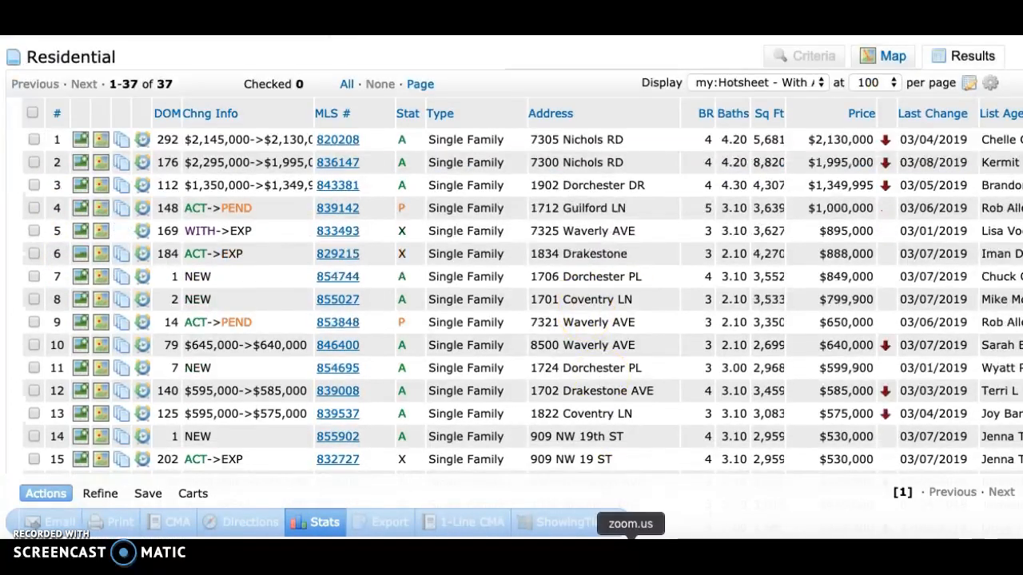
scroll(596, 205, up, 2)
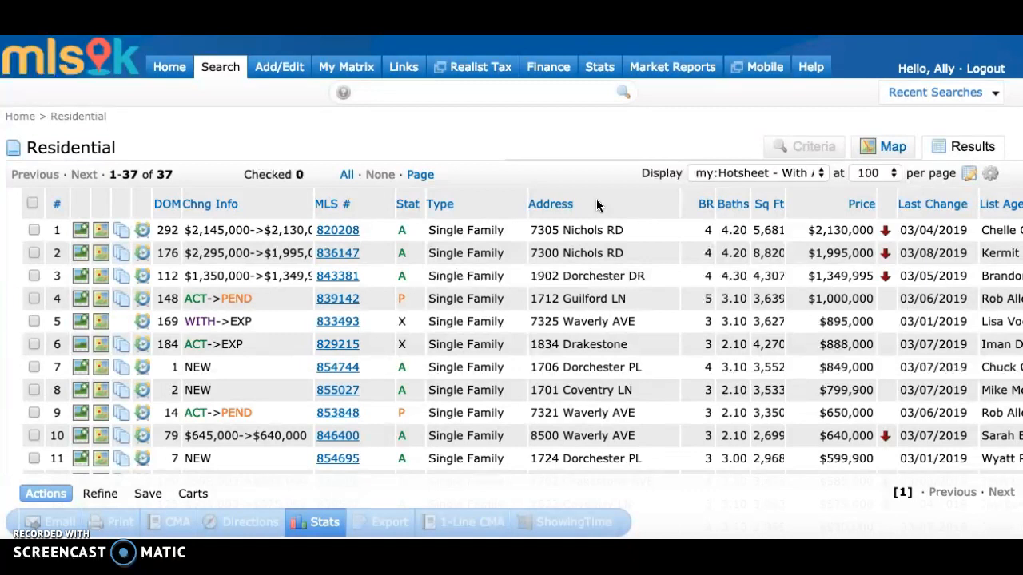
click(432, 168)
Read the Additional Support Numbers alert on the home page, and open the MLSOK HELPDESK request form from the external links.
click(169, 78)
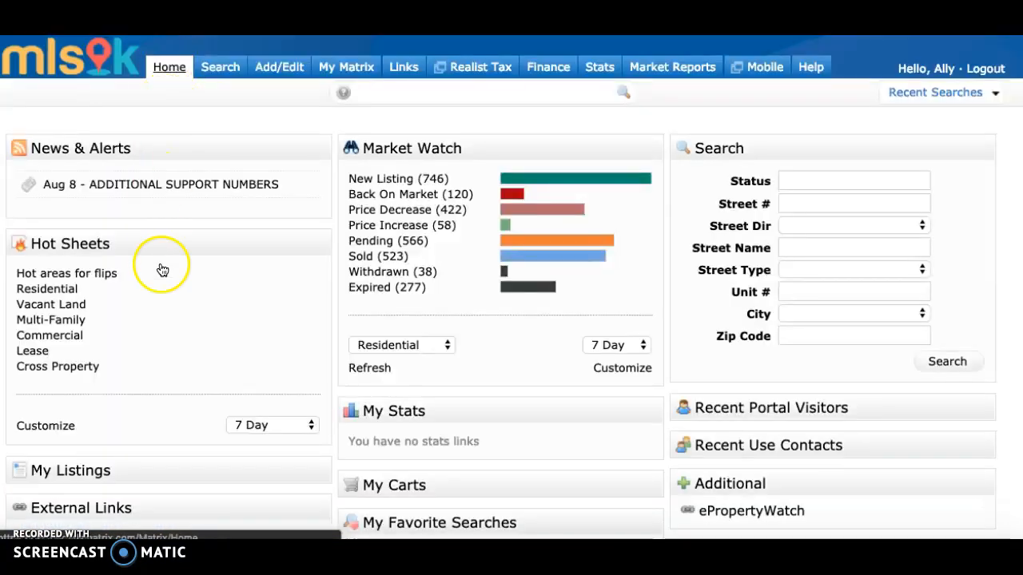
click(166, 191)
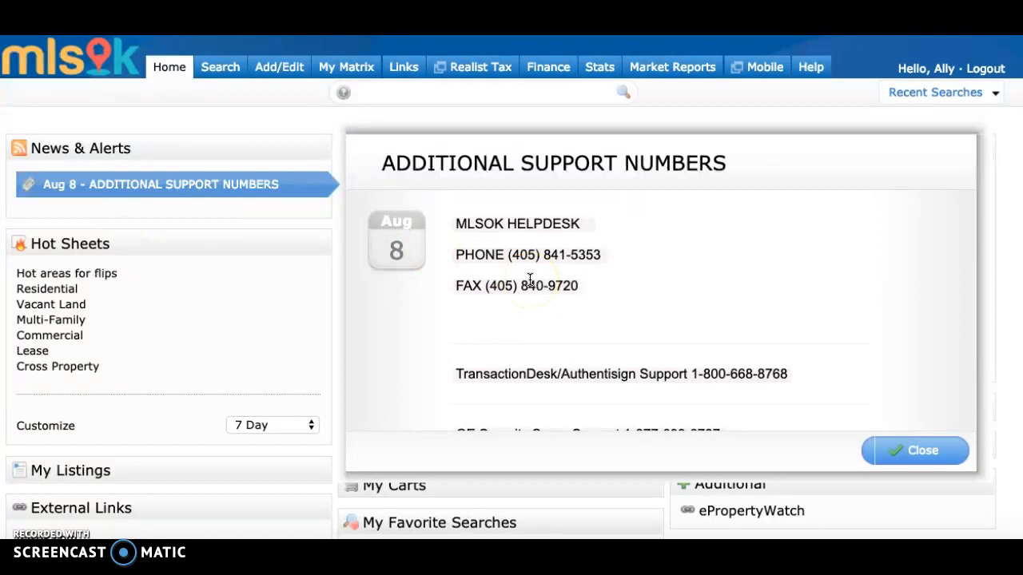
click(915, 451)
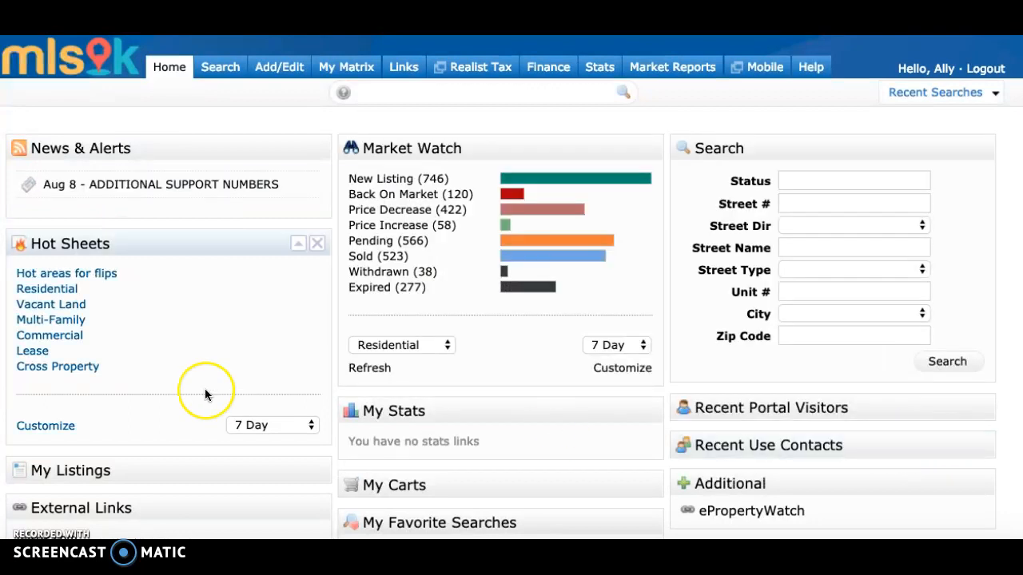
scroll(205, 395, down, 5)
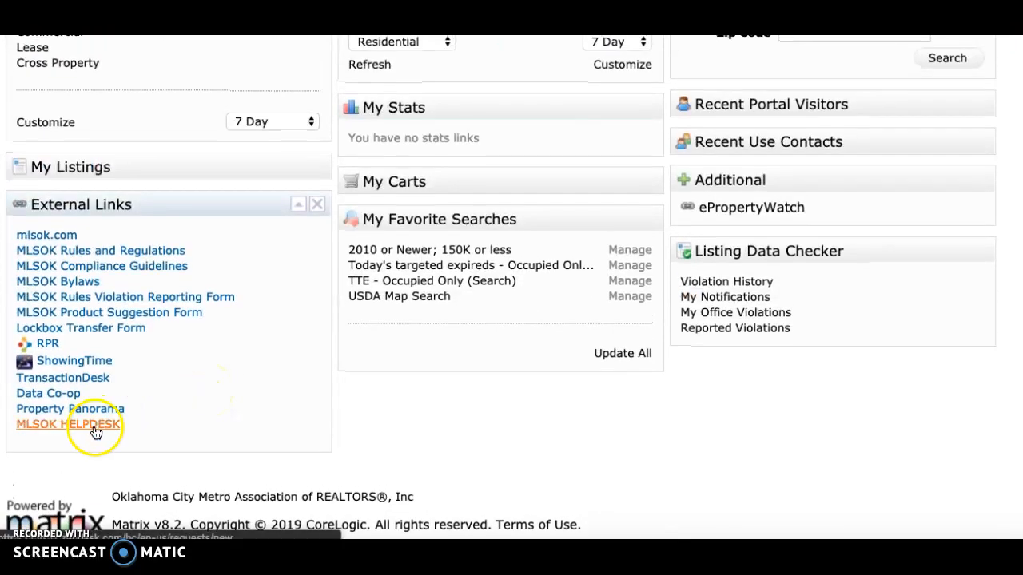
click(95, 432)
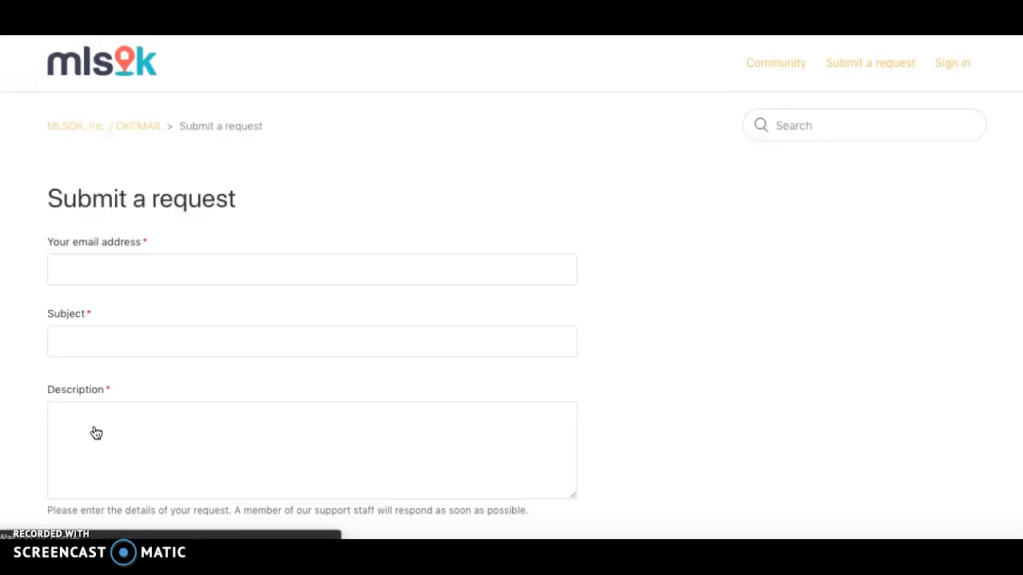